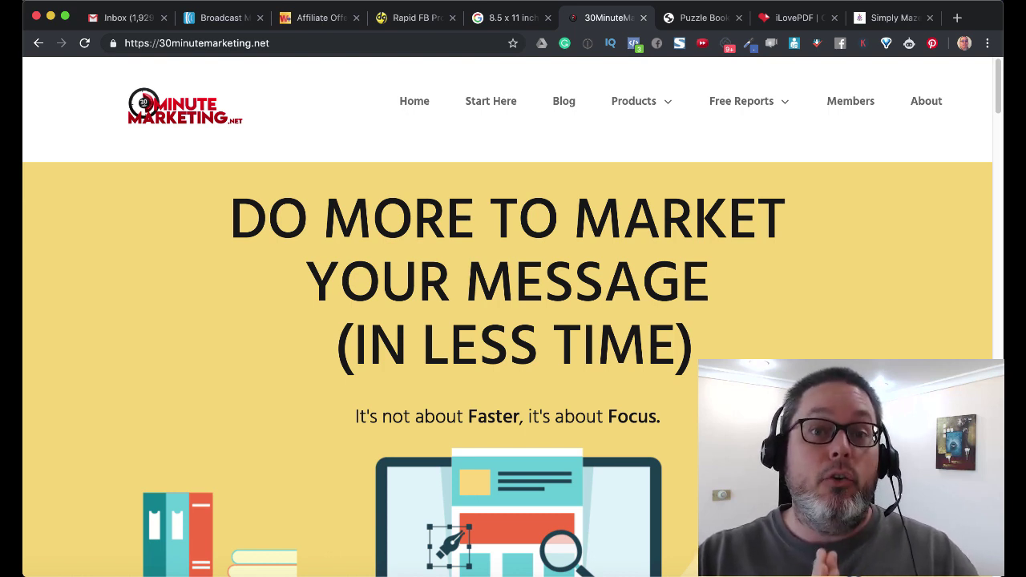
In Puzzle Book Mastery, generate 4 word searches with the output set to PDFs in a zip file
{"action": "left_click", "coordinate": [699, 17]}
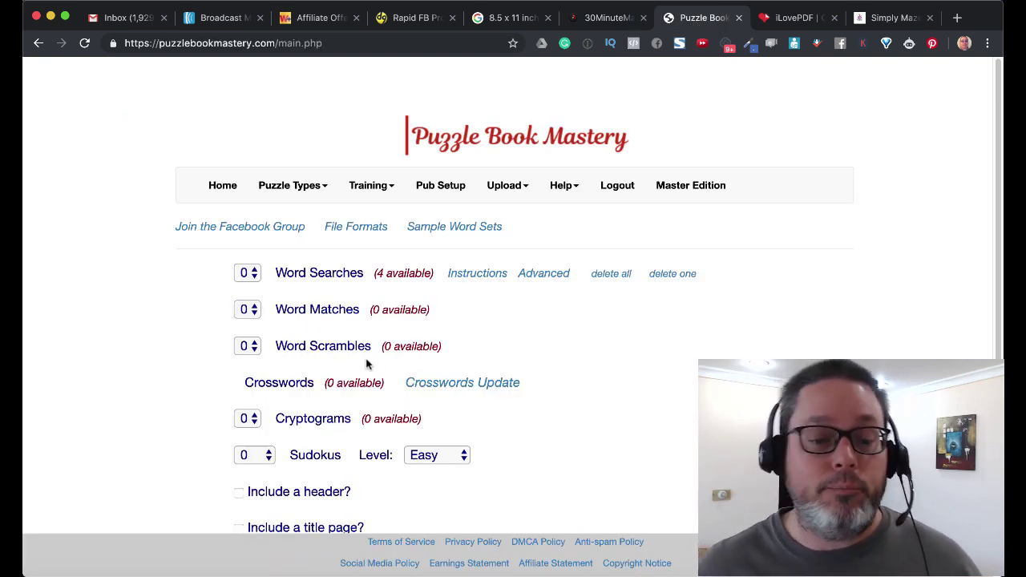
{"action": "left_click", "coordinate": [253, 276]}
{"action": "left_click", "coordinate": [255, 290]}
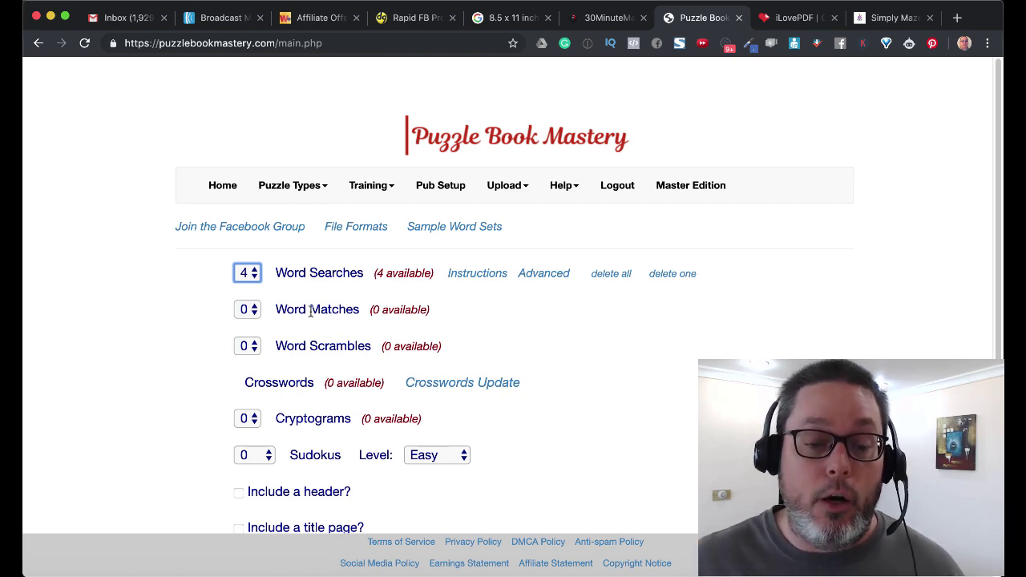
{"action": "scroll", "coordinate": [591, 339], "scroll_direction": "down", "scroll_amount": 3}
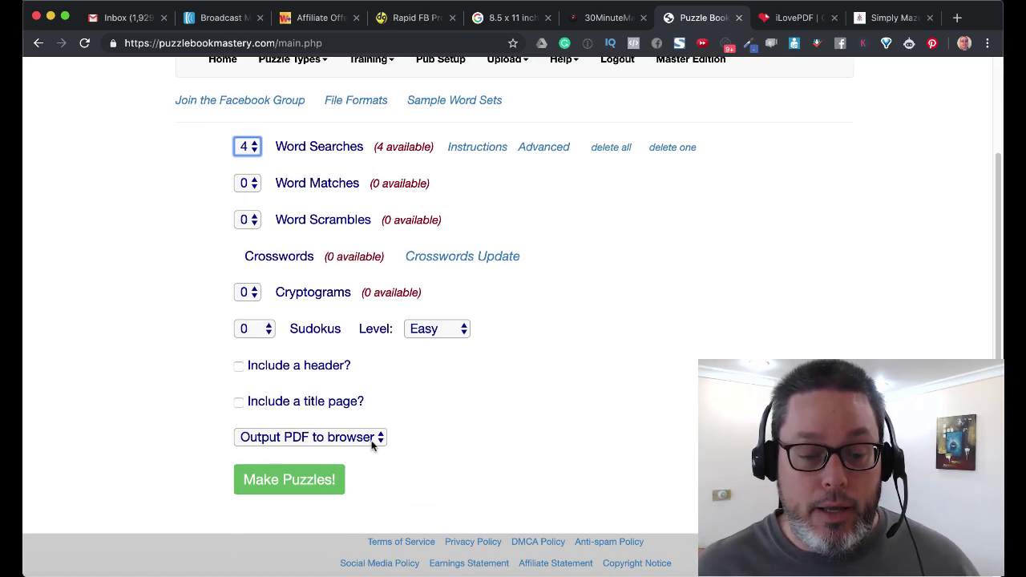
{"action": "left_click", "coordinate": [373, 440]}
{"action": "left_click", "coordinate": [360, 452]}
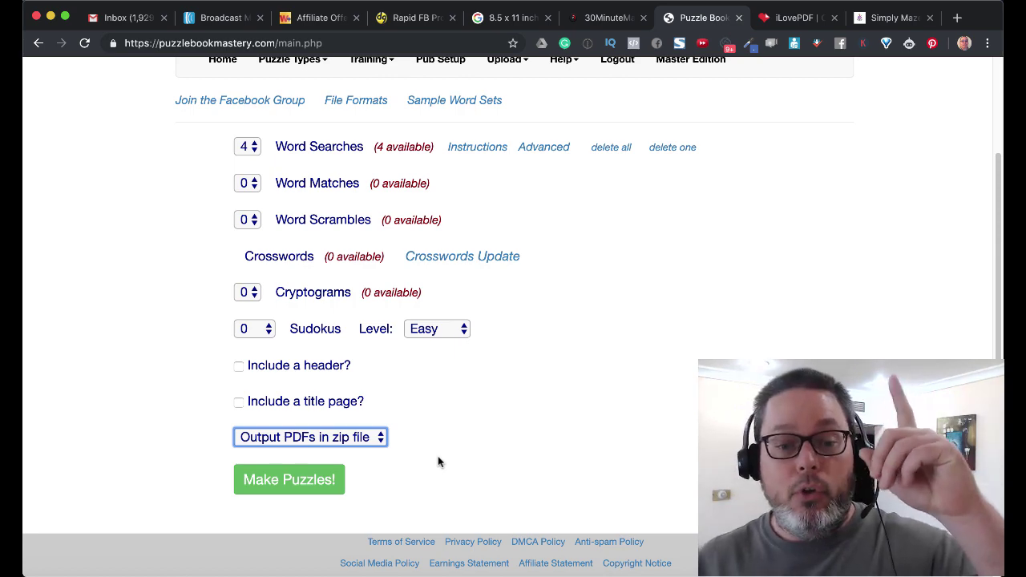
{"action": "scroll", "coordinate": [438, 461], "scroll_direction": "up", "scroll_amount": 3}
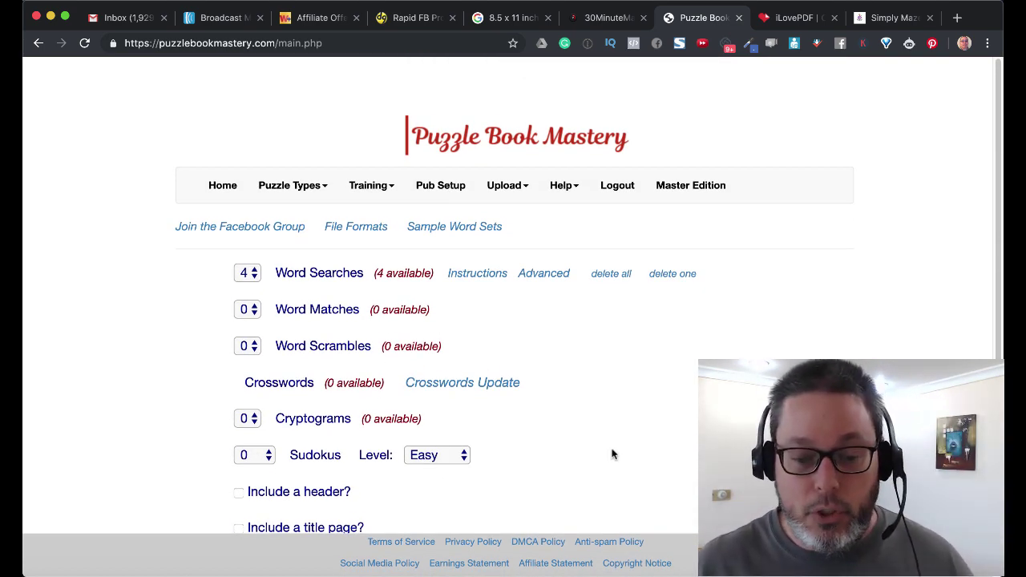
{"action": "scroll", "coordinate": [612, 453], "scroll_direction": "down", "scroll_amount": 4}
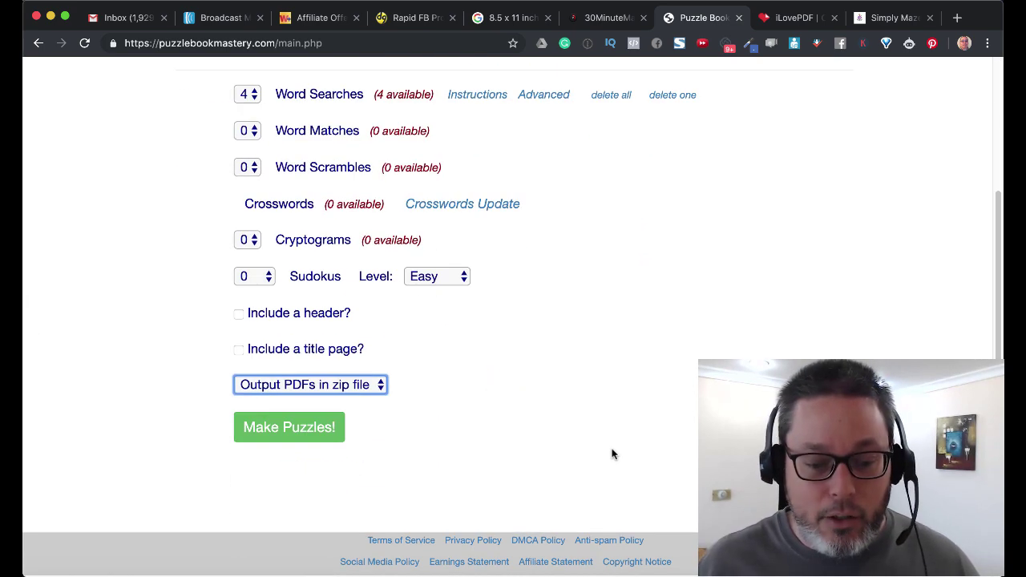
{"action": "left_click", "coordinate": [312, 429]}
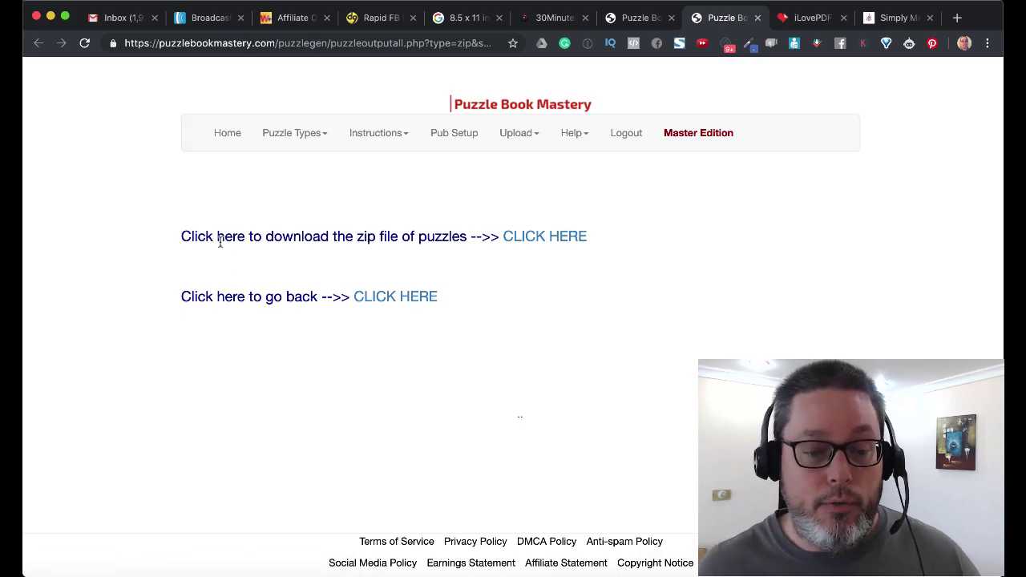
Download the zip file of puzzles and open it to extract the puzzle set folder
{"action": "left_click_drag", "start_coordinate": [220, 240], "coordinate": [411, 238]}
{"action": "left_click", "coordinate": [542, 236]}
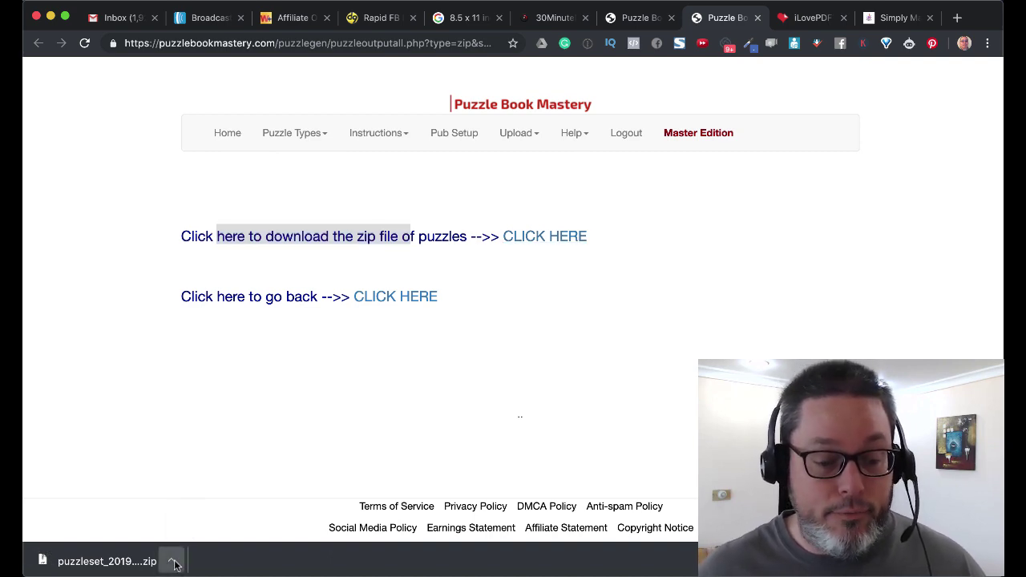
{"action": "left_click", "coordinate": [175, 565]}
{"action": "left_click", "coordinate": [198, 517]}
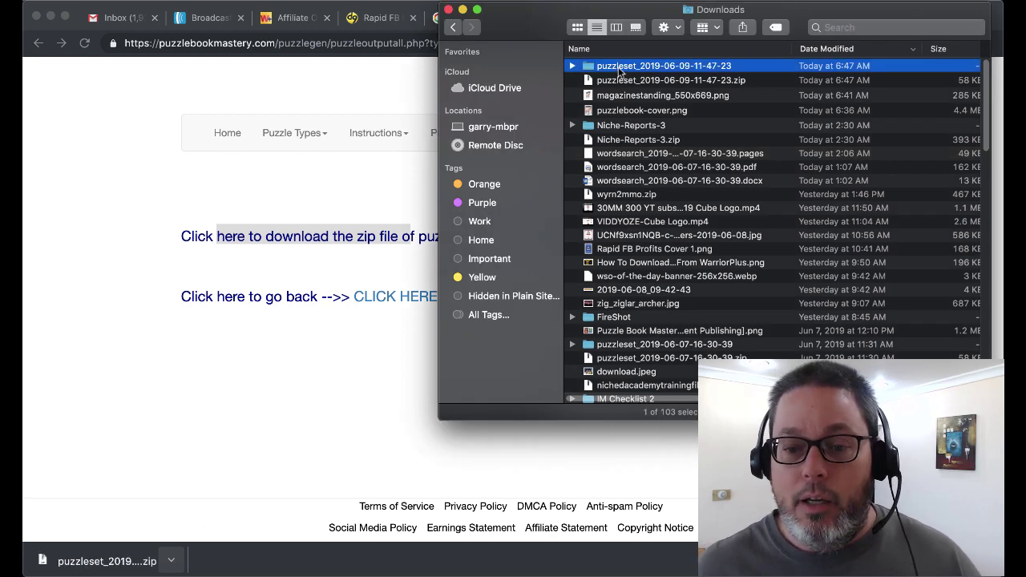
{"action": "double_click", "coordinate": [619, 71]}
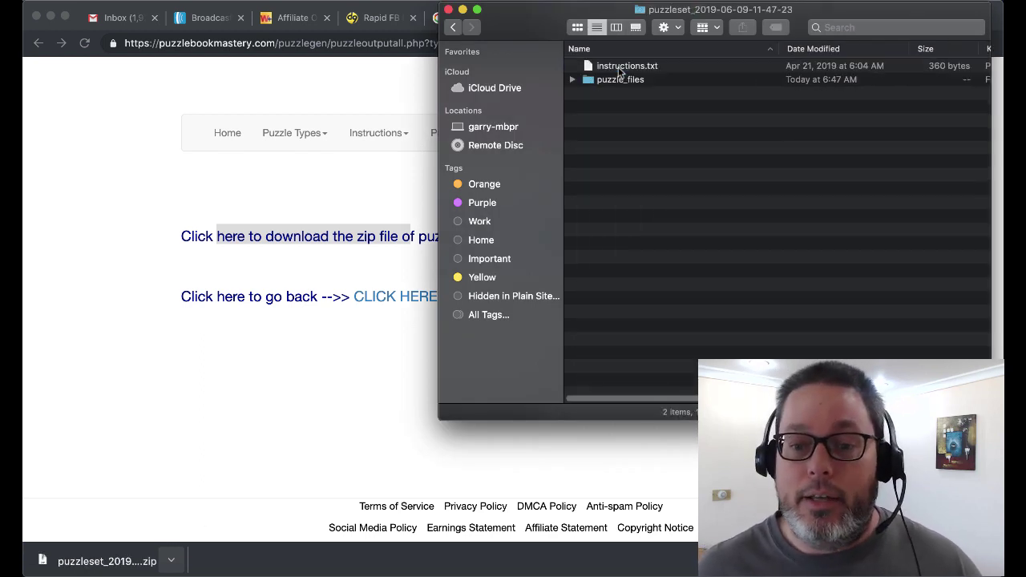
{"action": "left_click", "coordinate": [574, 81]}
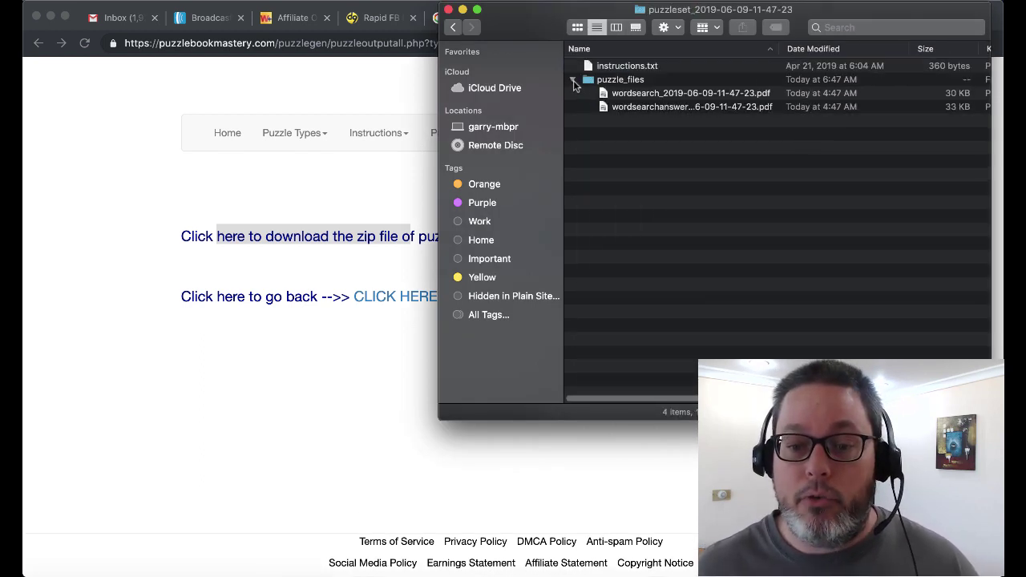
{"action": "left_click", "coordinate": [632, 96]}
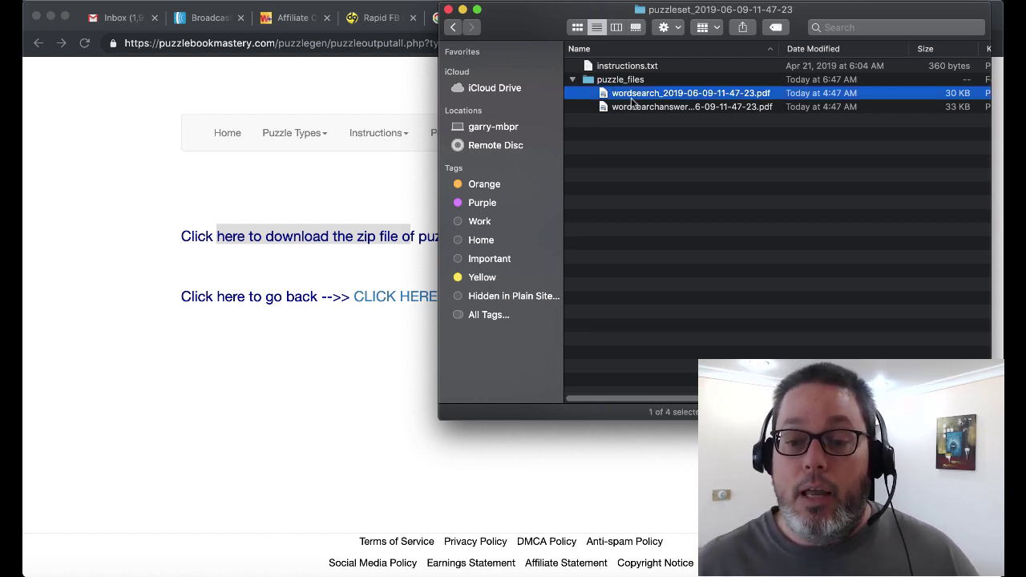
{"action": "double_click", "coordinate": [631, 98]}
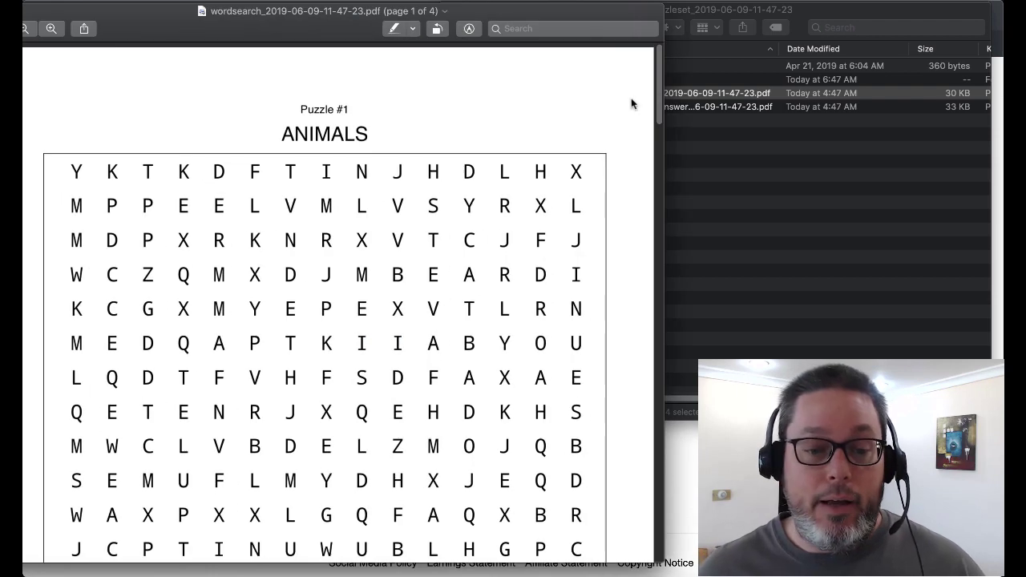
{"action": "left_click_drag", "start_coordinate": [148, 13], "coordinate": [197, 14]}
{"action": "scroll", "coordinate": [295, 351], "scroll_direction": "down", "scroll_amount": 15}
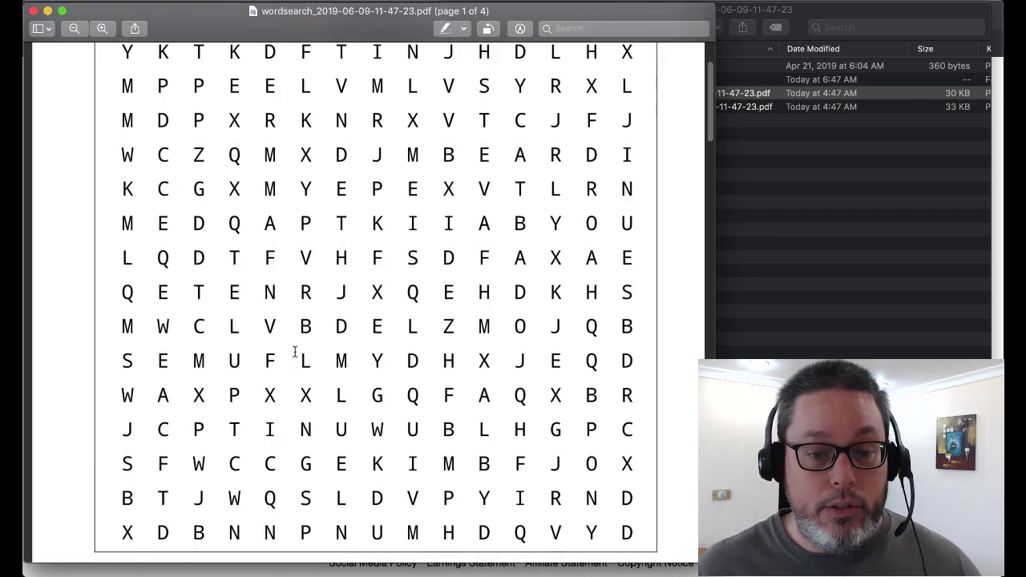
{"action": "scroll", "coordinate": [295, 351], "scroll_direction": "down", "scroll_amount": 10}
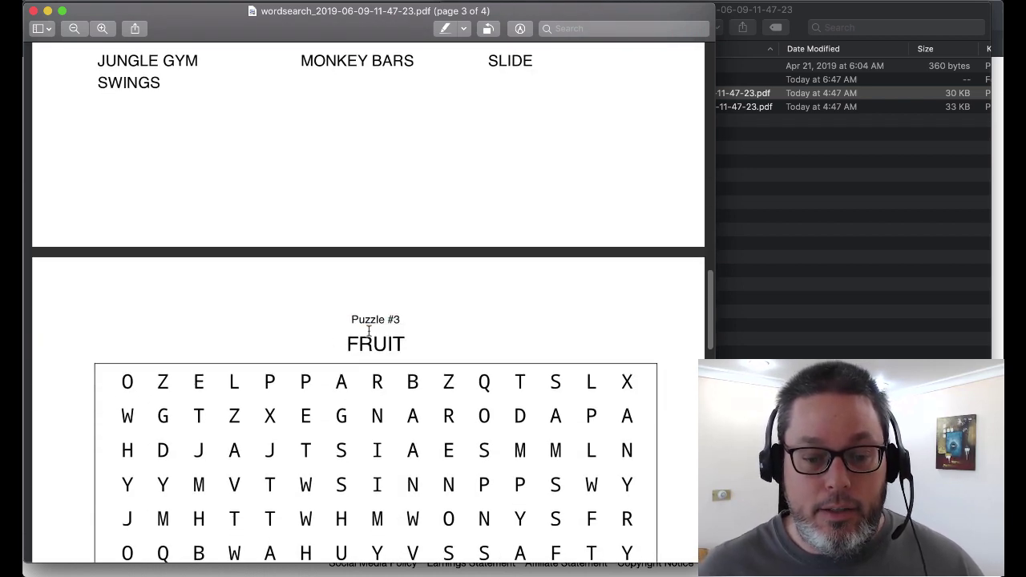
Try to edit the FRUIT title of Puzzle #3 in the PDF, and close the document with the changes reverted
{"action": "left_click", "coordinate": [416, 347]}
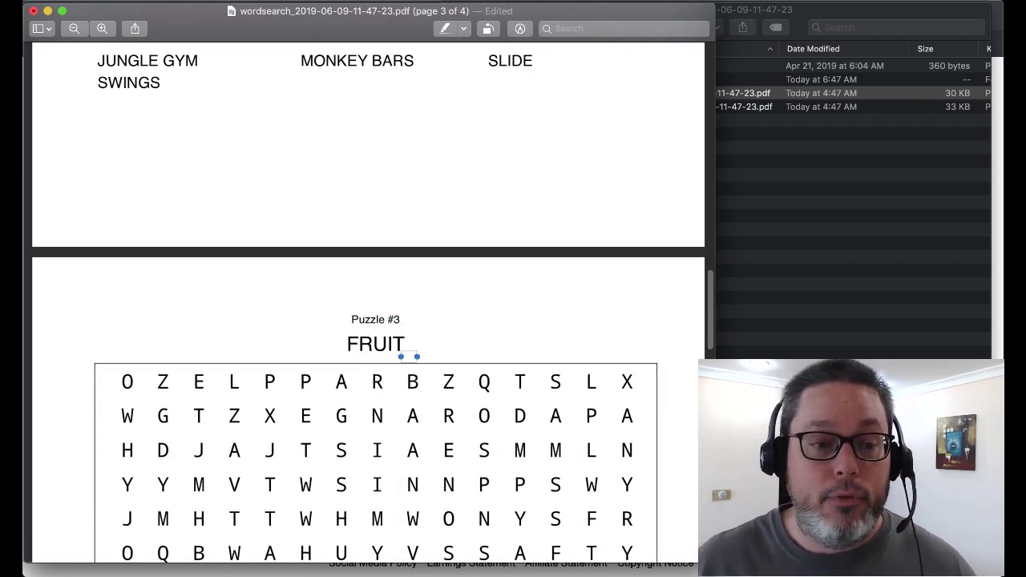
{"action": "left_click", "coordinate": [33, 11]}
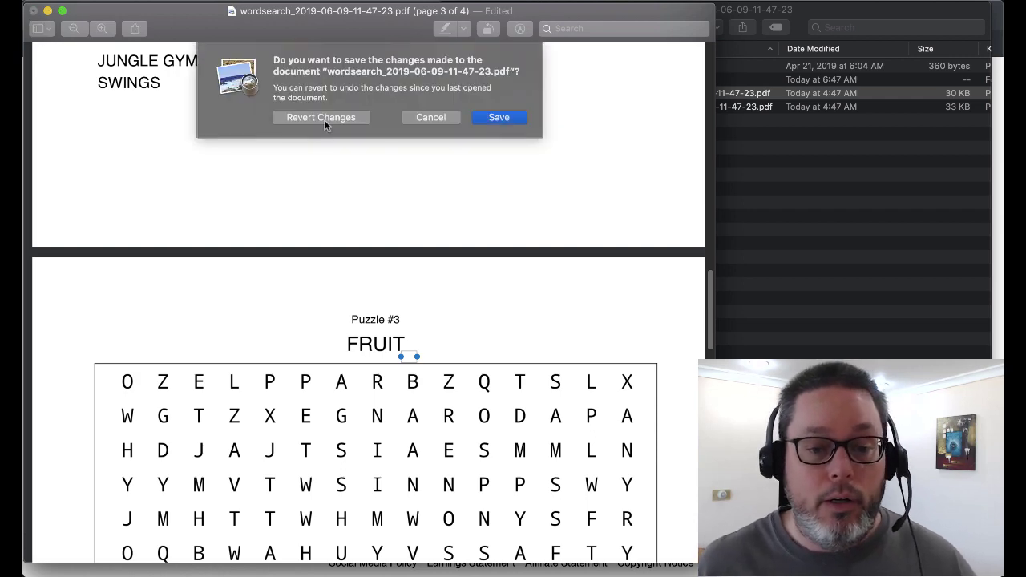
{"action": "left_click", "coordinate": [345, 120]}
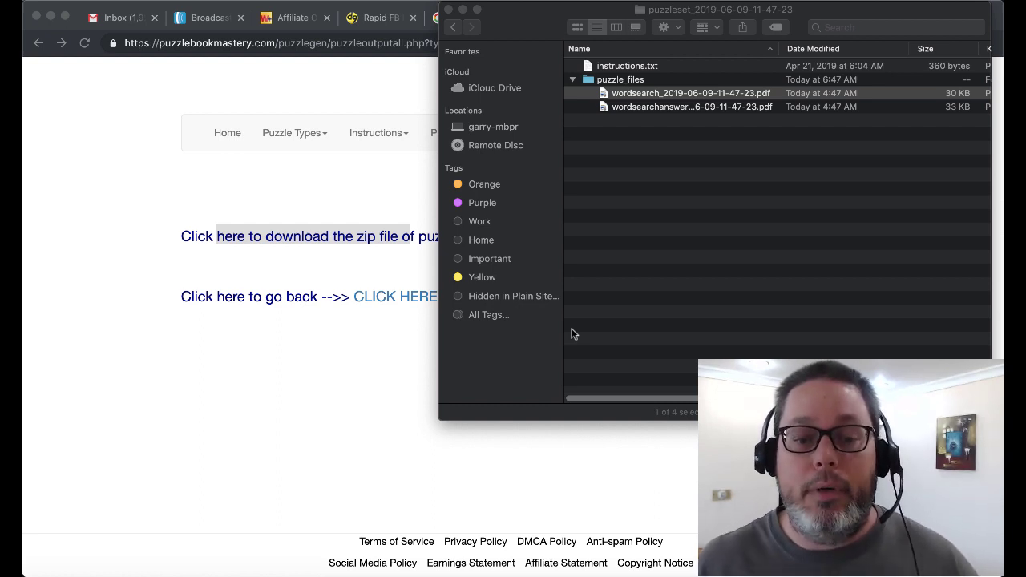
Switch to the iLovePDF site in the browser and open its PDF to Word converter
{"action": "left_click", "coordinate": [264, 417]}
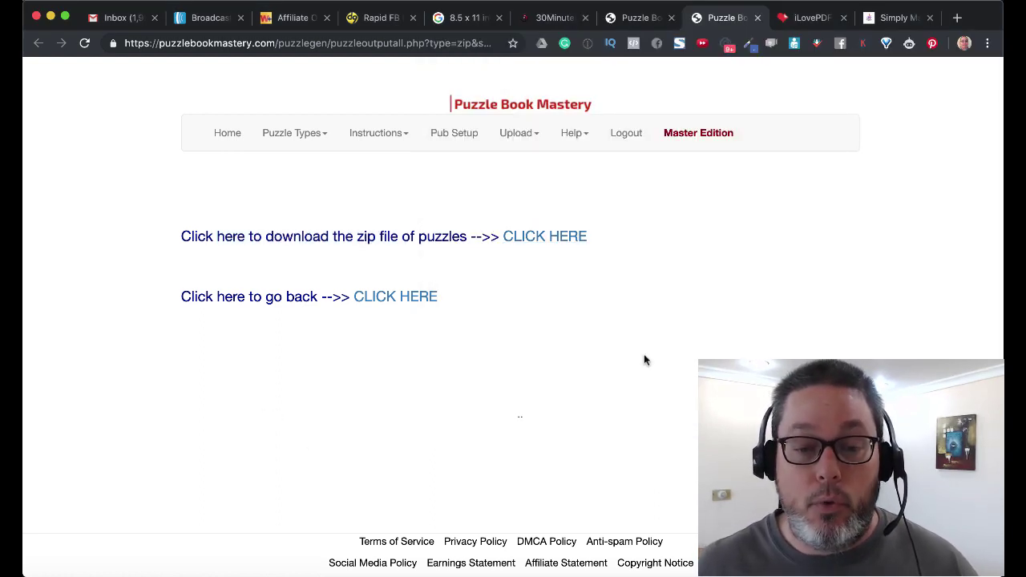
{"action": "left_click", "coordinate": [808, 18]}
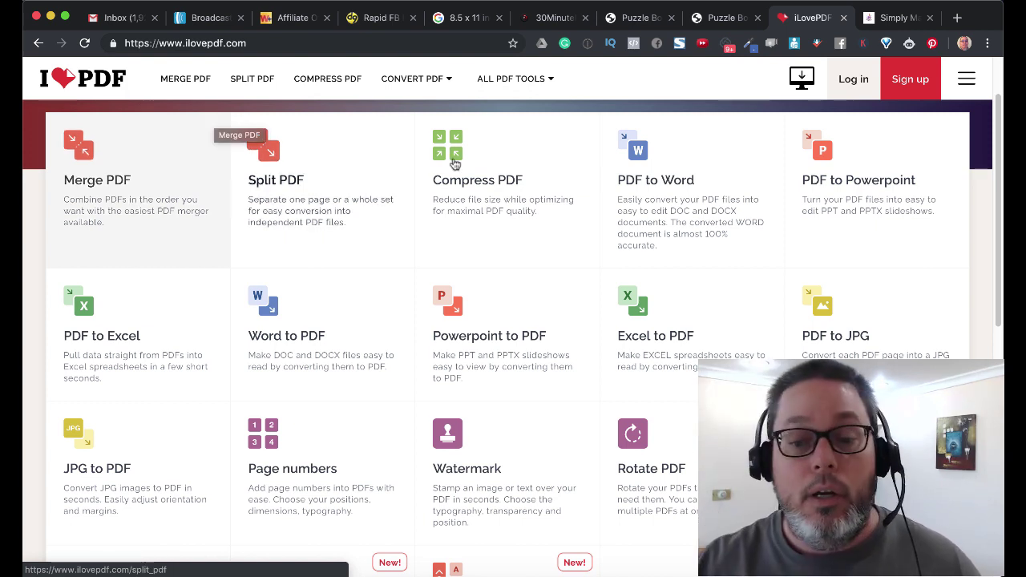
{"action": "mouse_move", "coordinate": [513, 79]}
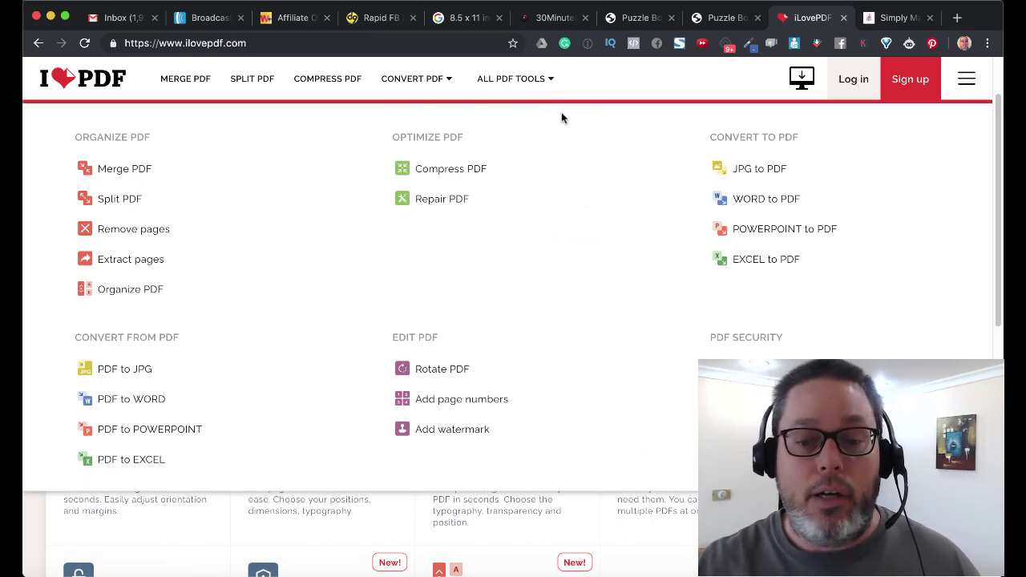
{"action": "mouse_move", "coordinate": [425, 86]}
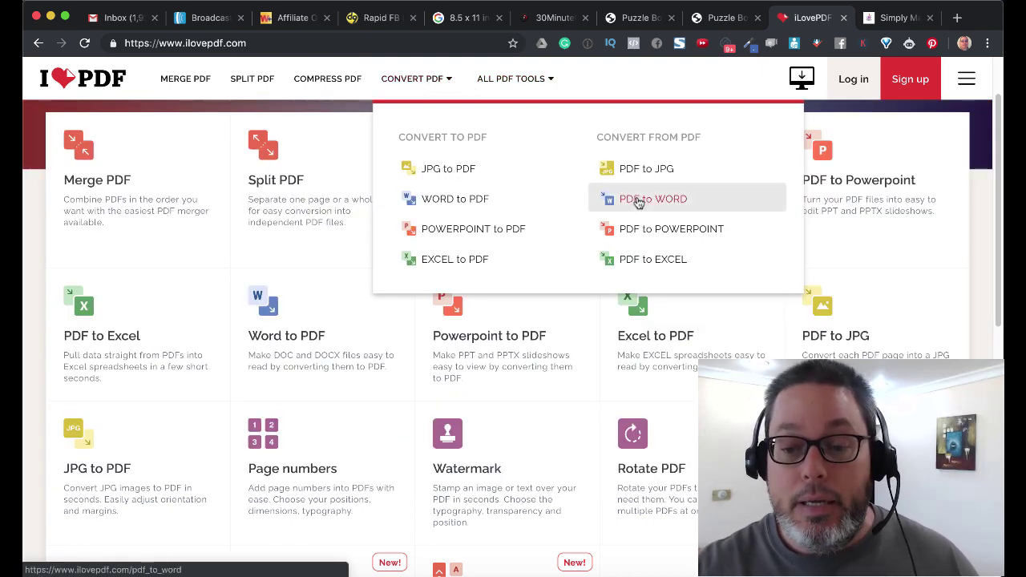
{"action": "left_click", "coordinate": [637, 200]}
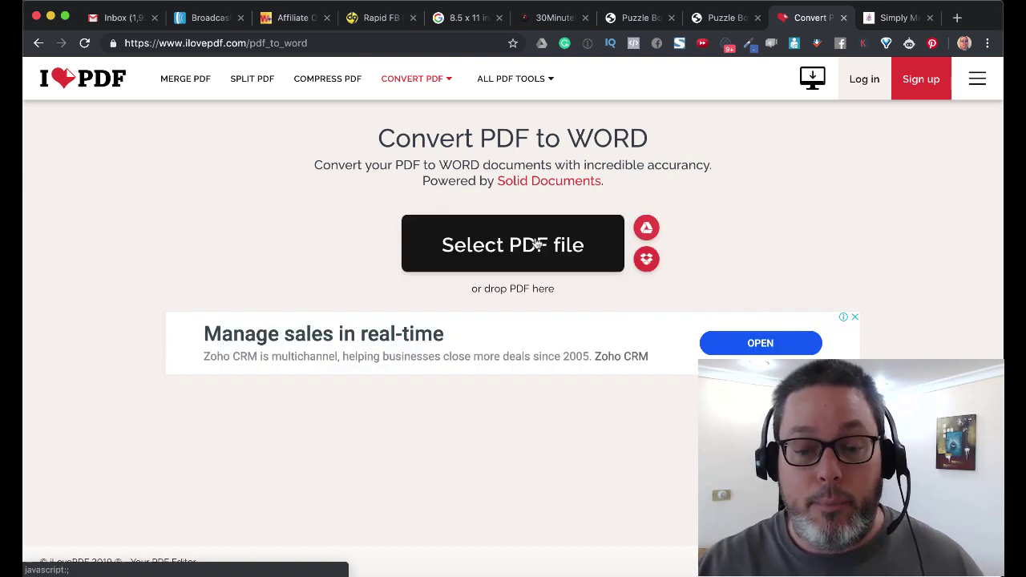
{"action": "left_click", "coordinate": [545, 252]}
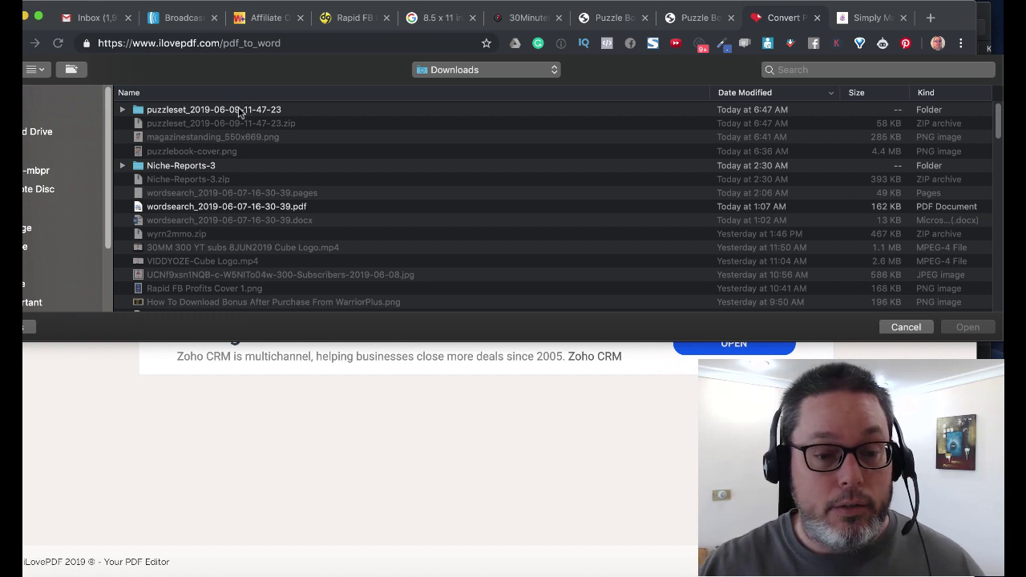
{"action": "double_click", "coordinate": [239, 109]}
{"action": "double_click", "coordinate": [190, 109]}
{"action": "left_click", "coordinate": [186, 110]}
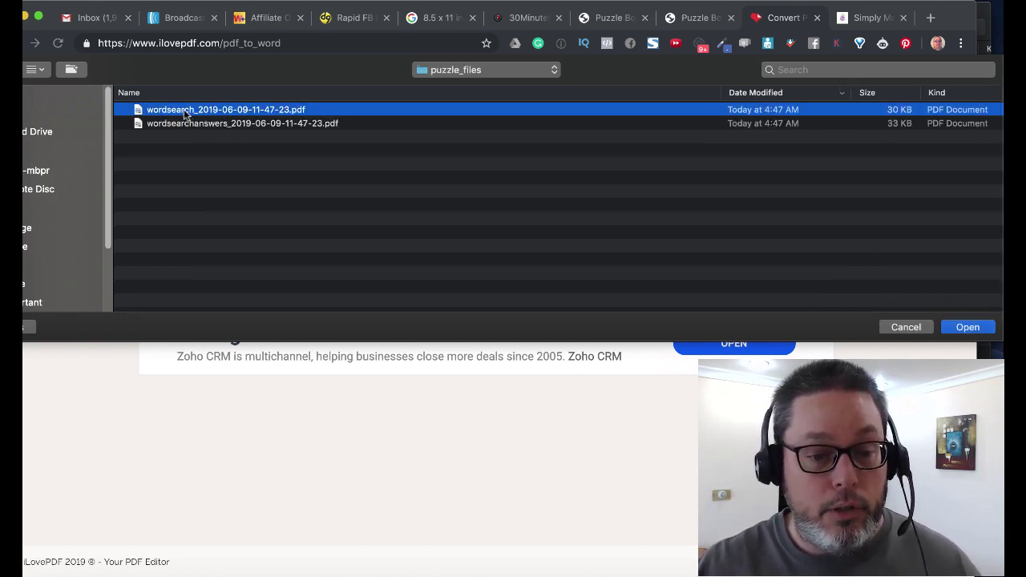
{"action": "left_click", "coordinate": [966, 328]}
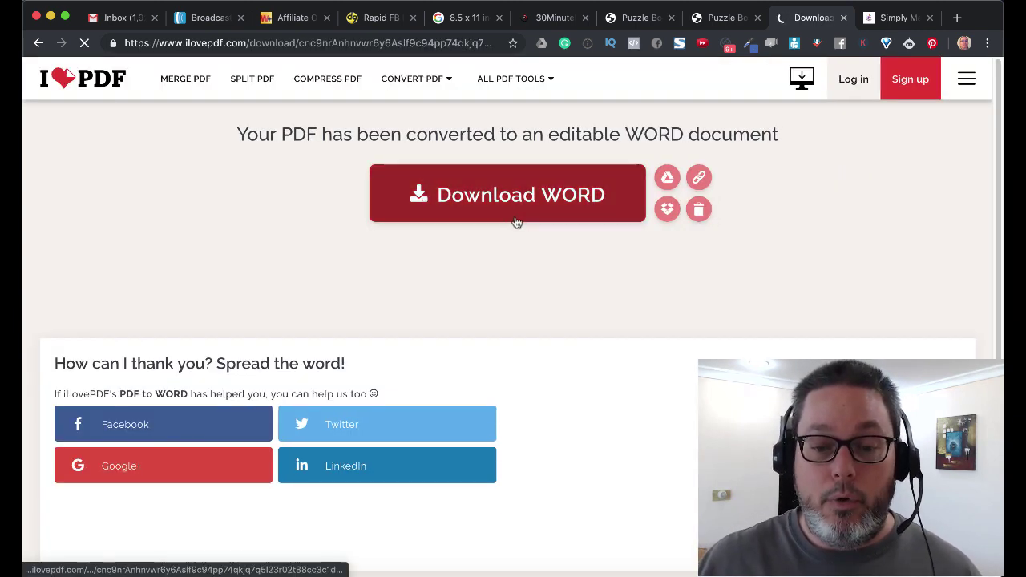
Download the converted Word document and open it in Microsoft Word
{"action": "left_click", "coordinate": [495, 210]}
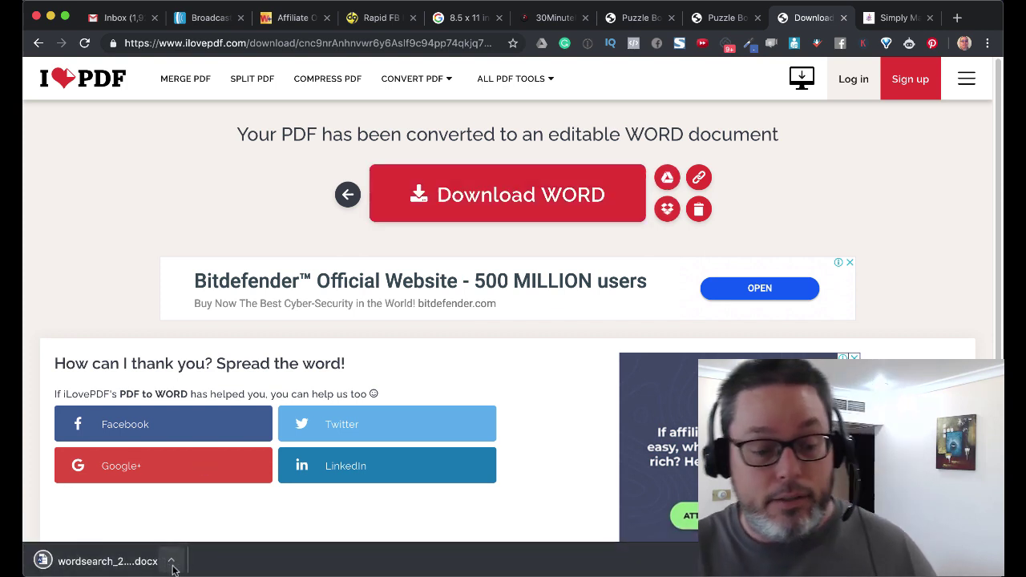
{"action": "left_click", "coordinate": [170, 561]}
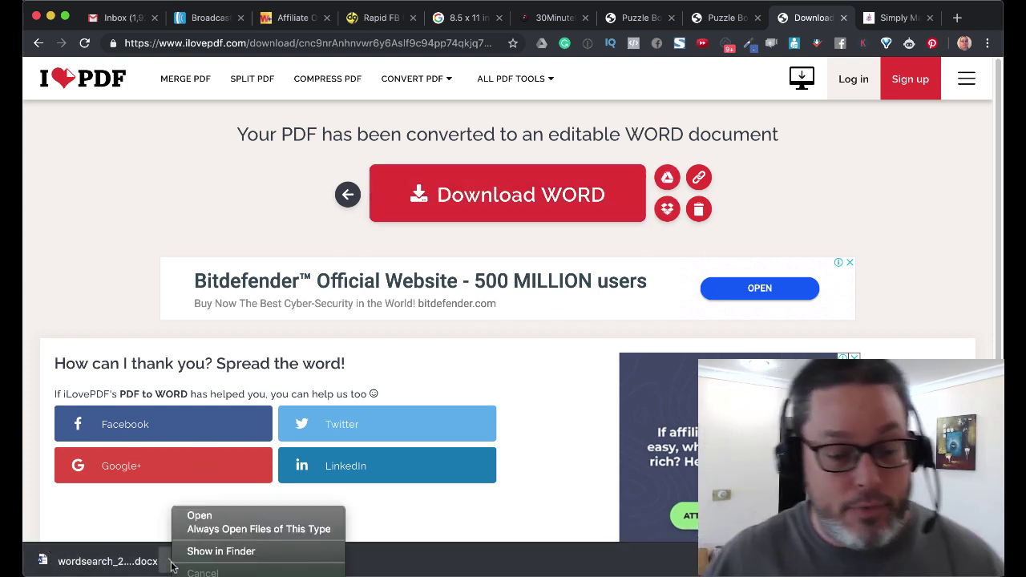
{"action": "left_click", "coordinate": [199, 515]}
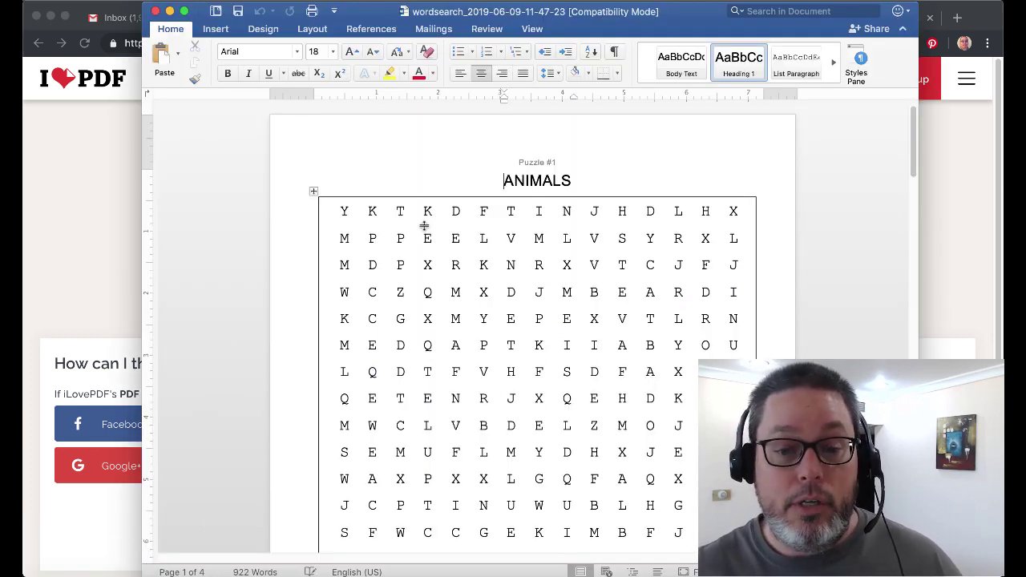
Test editing the ANIMALS title by deleting its letter L and entering it again
{"action": "double_click", "coordinate": [542, 180]}
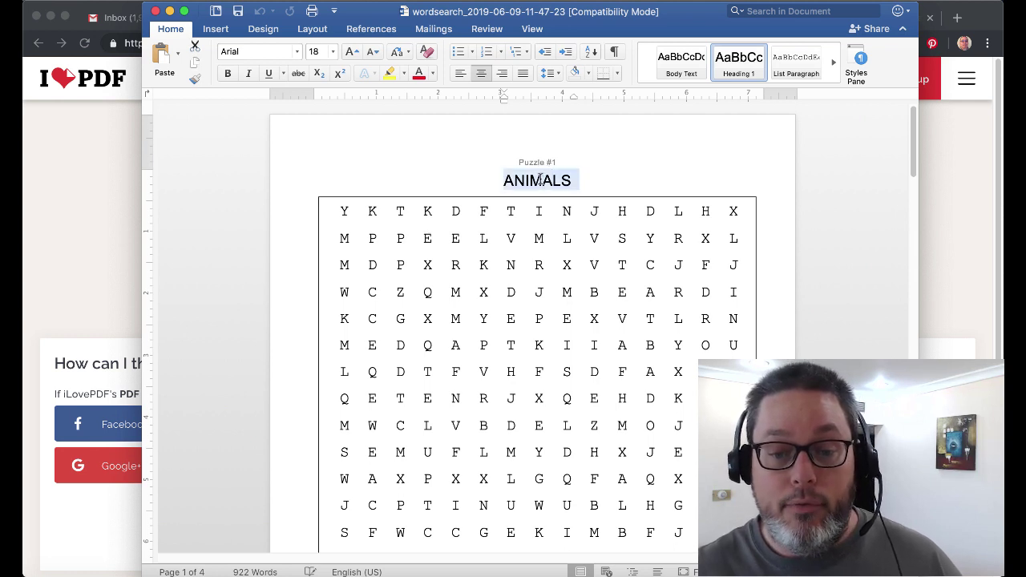
{"action": "left_click", "coordinate": [554, 183]}
{"action": "key", "text": "Delete"}
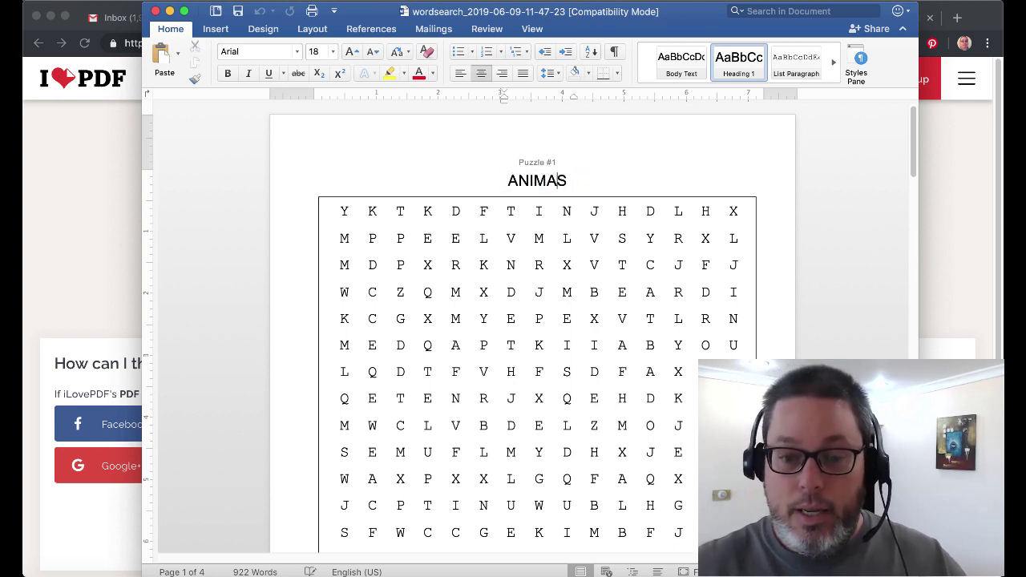
{"action": "type", "text": "L"}
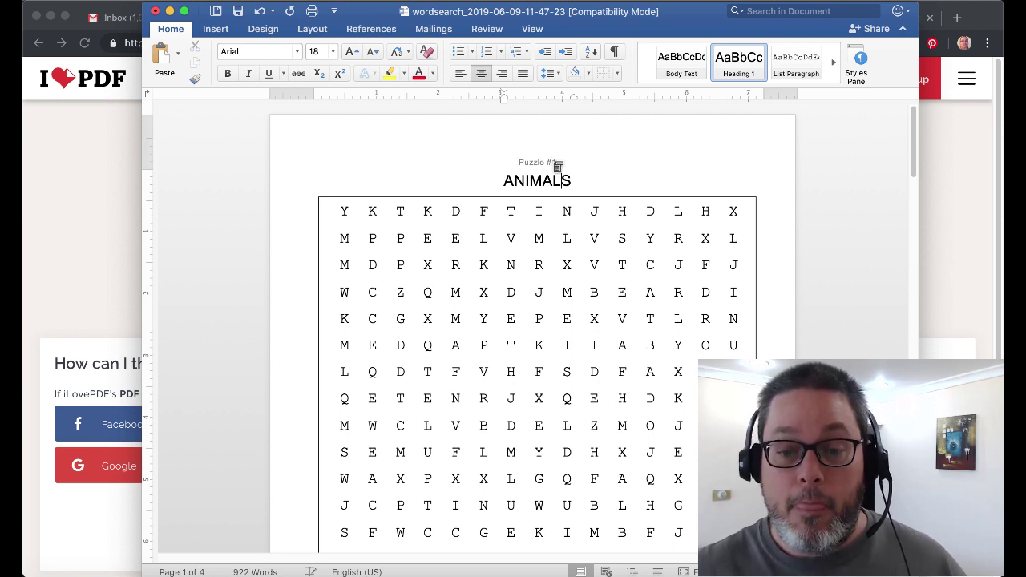
Replace the Puzzle #1 text in the first page's header with PUZZLE
{"action": "double_click", "coordinate": [548, 163]}
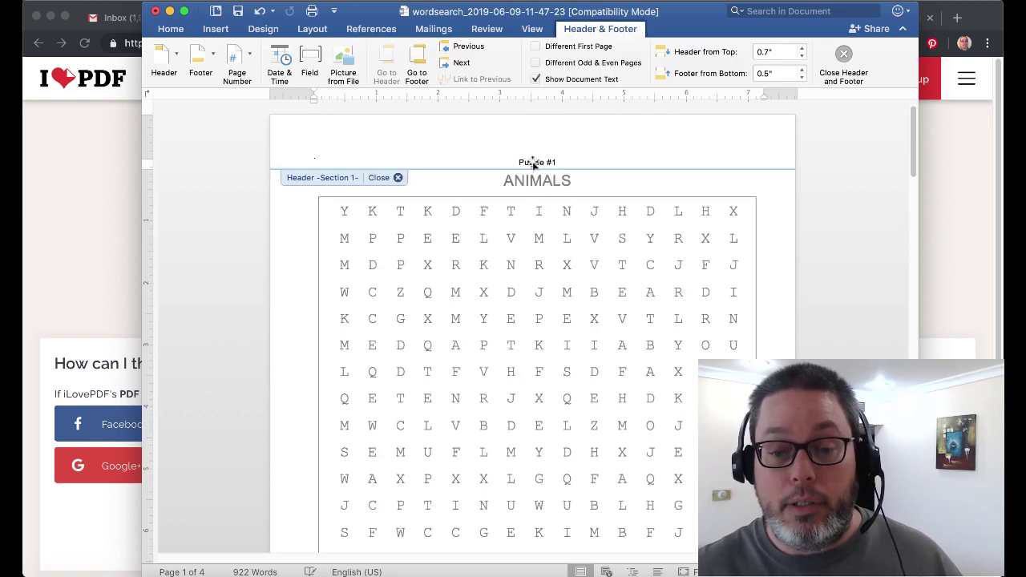
{"action": "triple_click", "coordinate": [532, 162]}
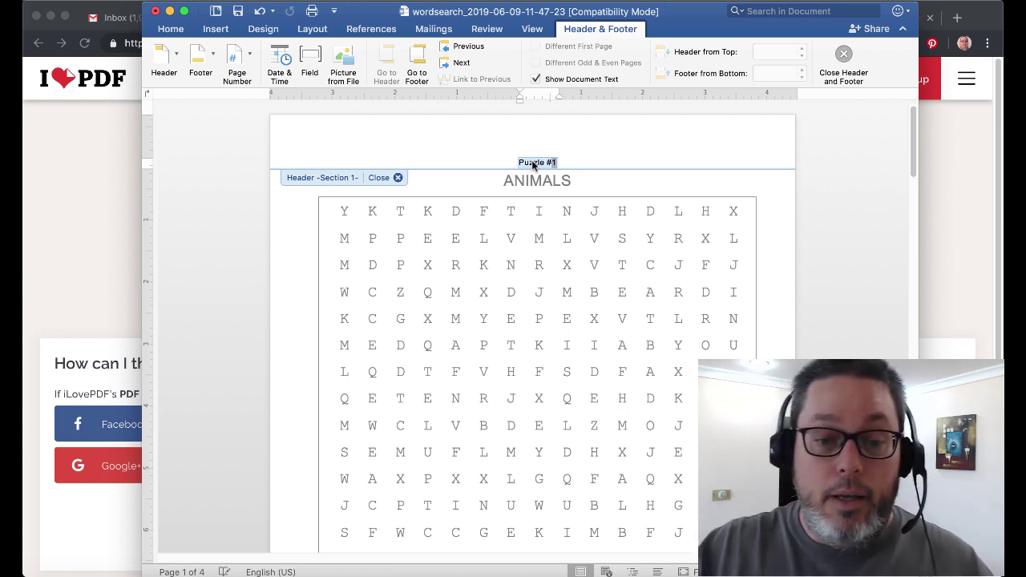
{"action": "type", "text": "PUZZLE"}
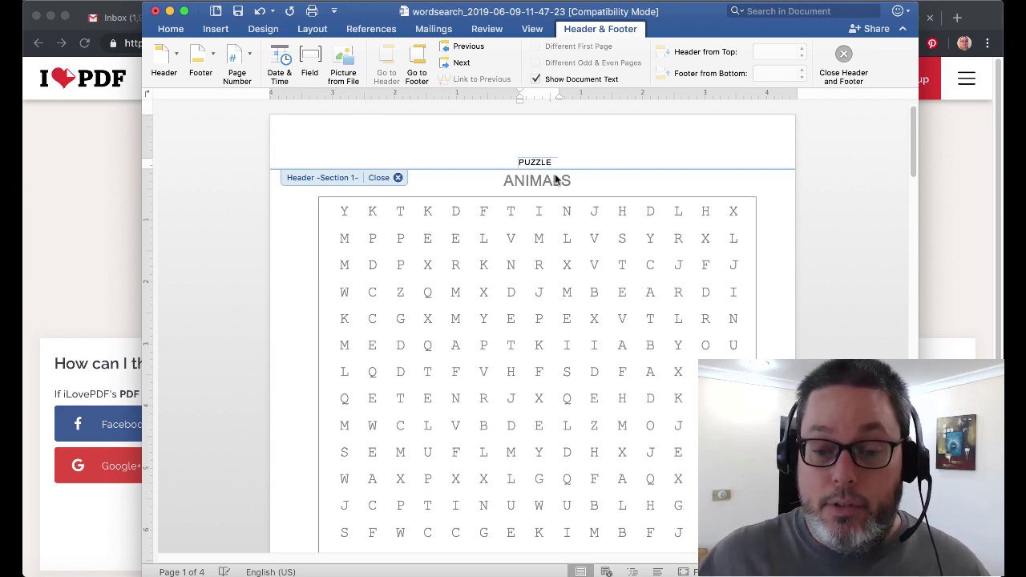
Replace the PUZZLE text in the first page's header with BOOKS and leave the header
{"action": "key", "text": "BackSpace"}
{"action": "key", "text": "BackSpace"}
{"action": "type", "text": "BOOKS"}
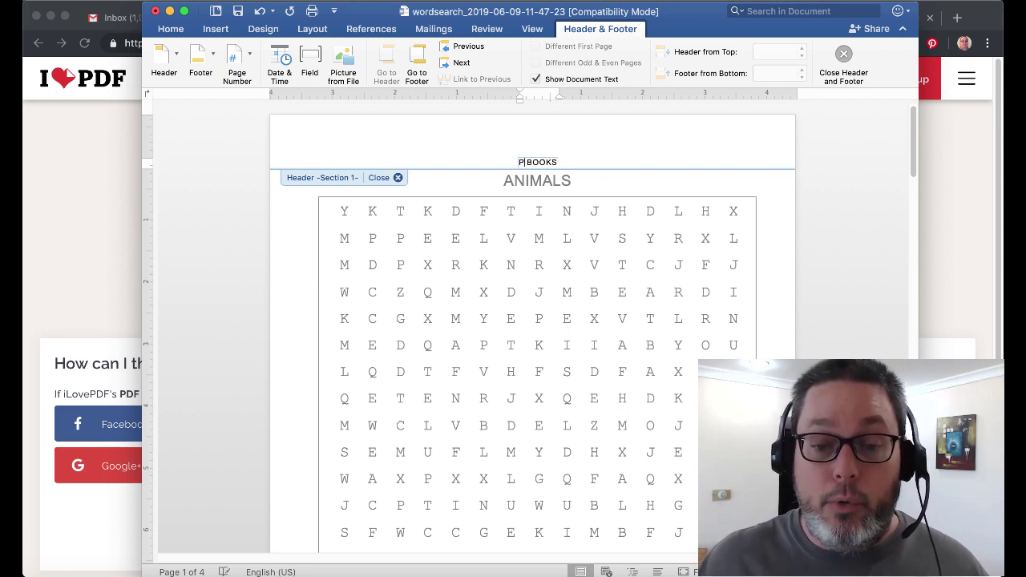
{"action": "key", "text": "BackSpace"}
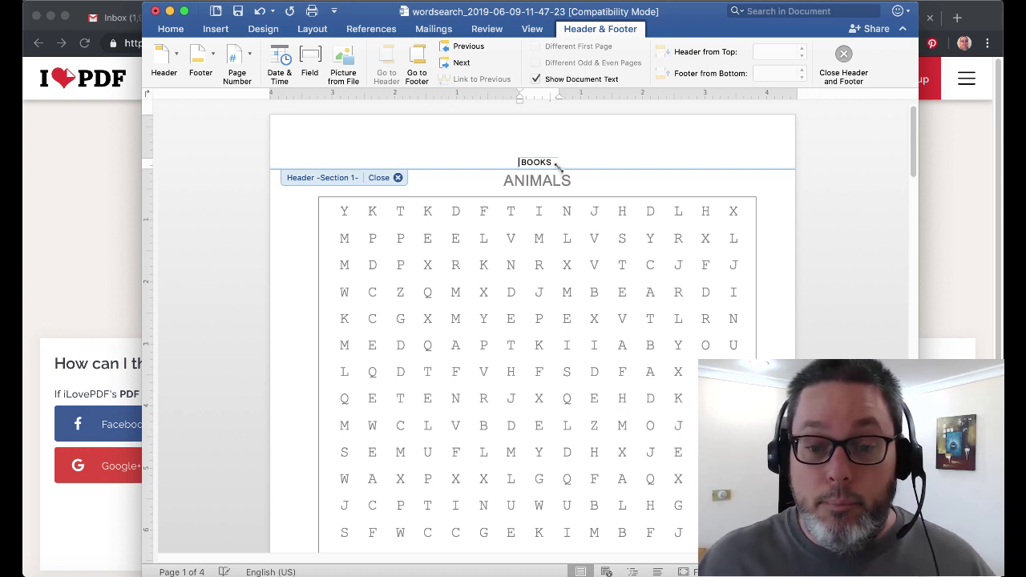
{"action": "left_click", "coordinate": [398, 177]}
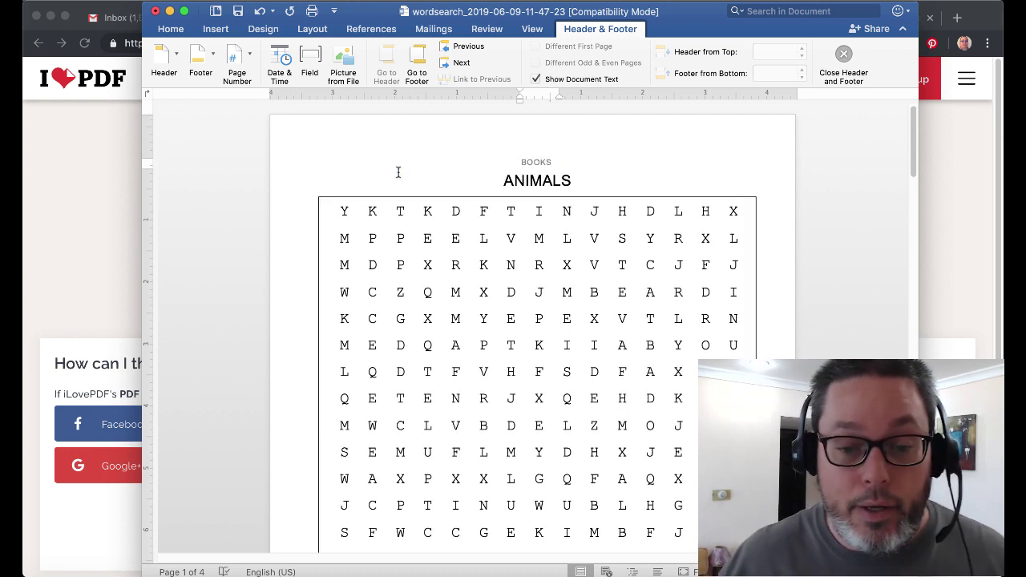
Delete the BOOKS text box from the first page's header and return to the document body
{"action": "double_click", "coordinate": [527, 162]}
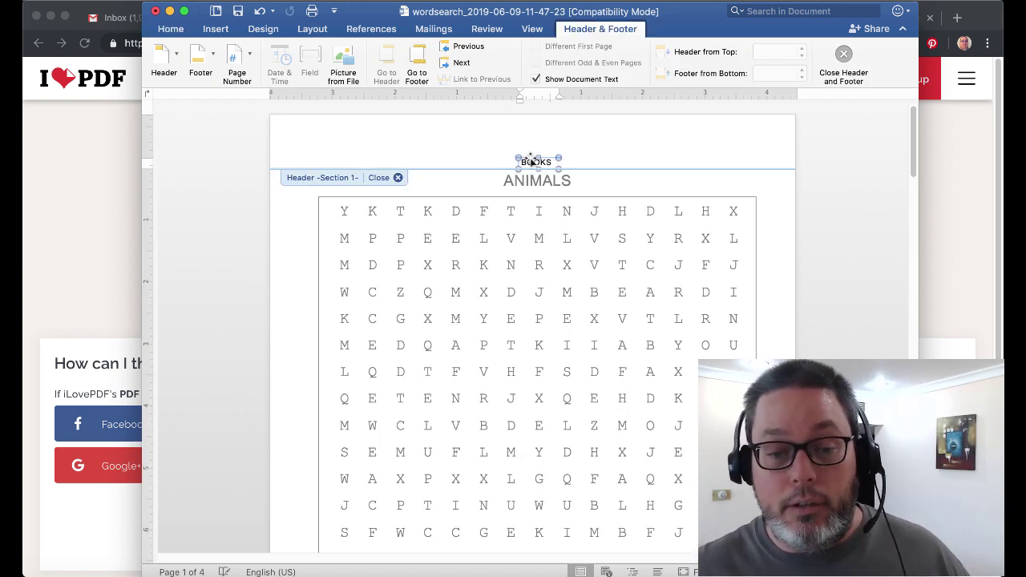
{"action": "key", "text": "BackSpace"}
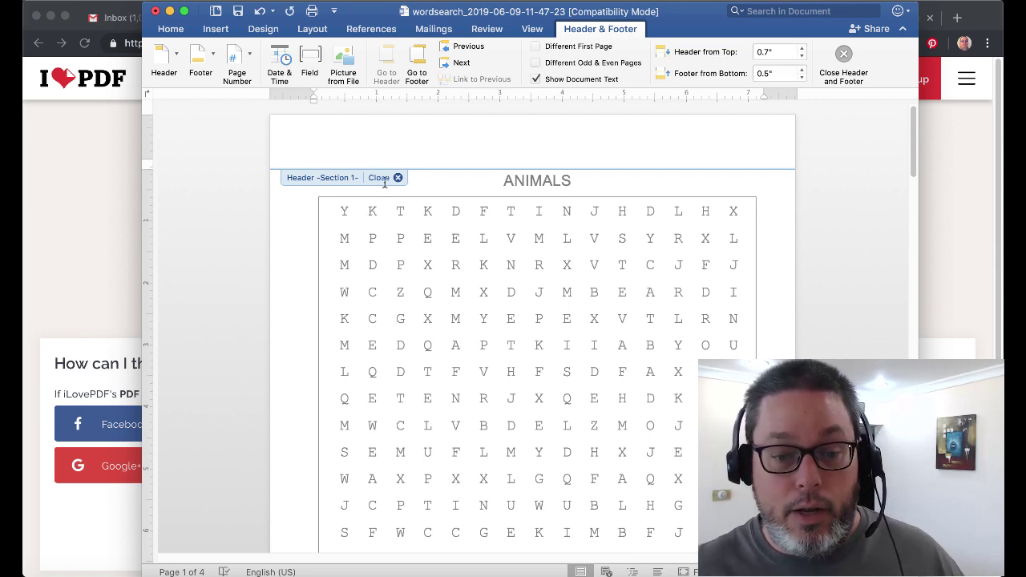
{"action": "left_click", "coordinate": [386, 178]}
Look through the puzzle pages from ANIMALS to FRUIT to check their headers and layout
{"action": "scroll", "coordinate": [404, 309], "scroll_direction": "down", "scroll_amount": 15}
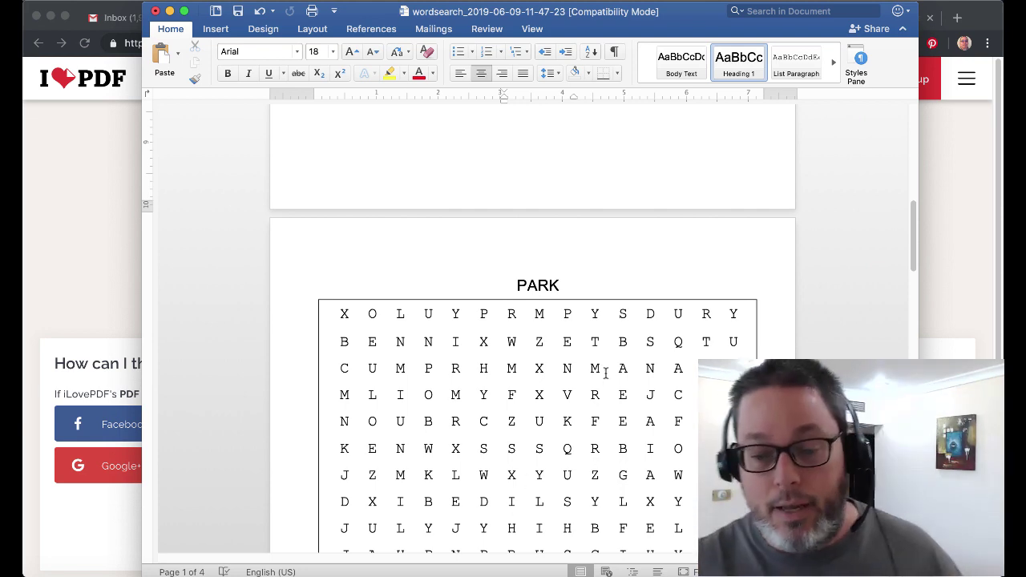
{"action": "scroll", "coordinate": [606, 373], "scroll_direction": "down", "scroll_amount": 10}
{"action": "scroll", "coordinate": [606, 373], "scroll_direction": "up", "scroll_amount": 5}
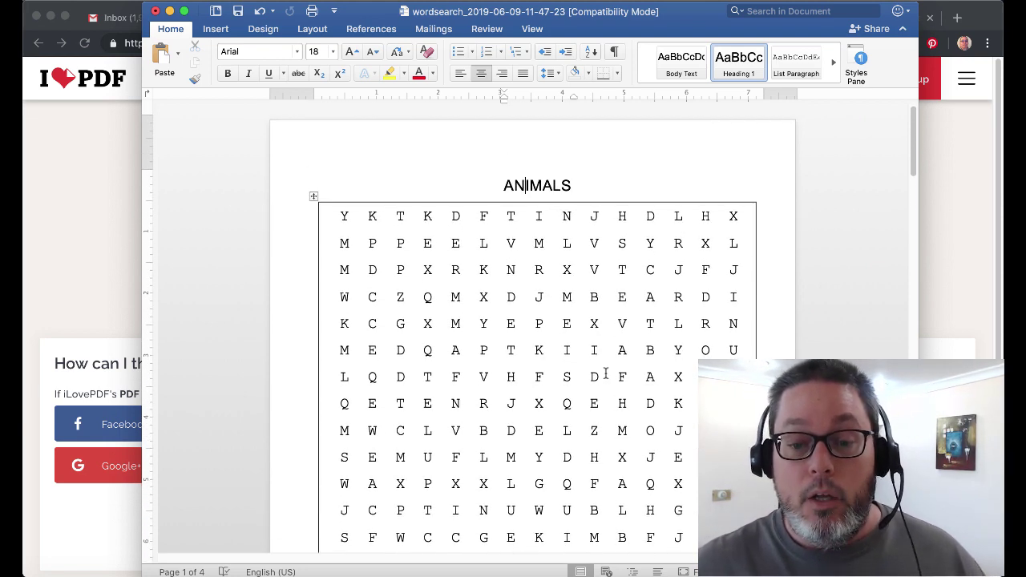
{"action": "scroll", "coordinate": [605, 373], "scroll_direction": "down", "scroll_amount": 15}
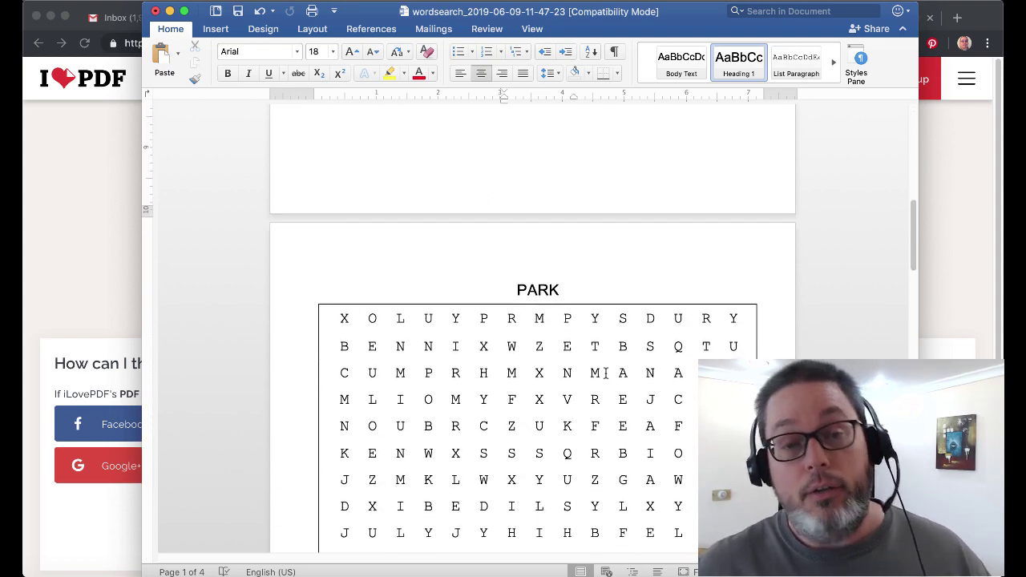
{"action": "scroll", "coordinate": [606, 373], "scroll_direction": "down", "scroll_amount": 15}
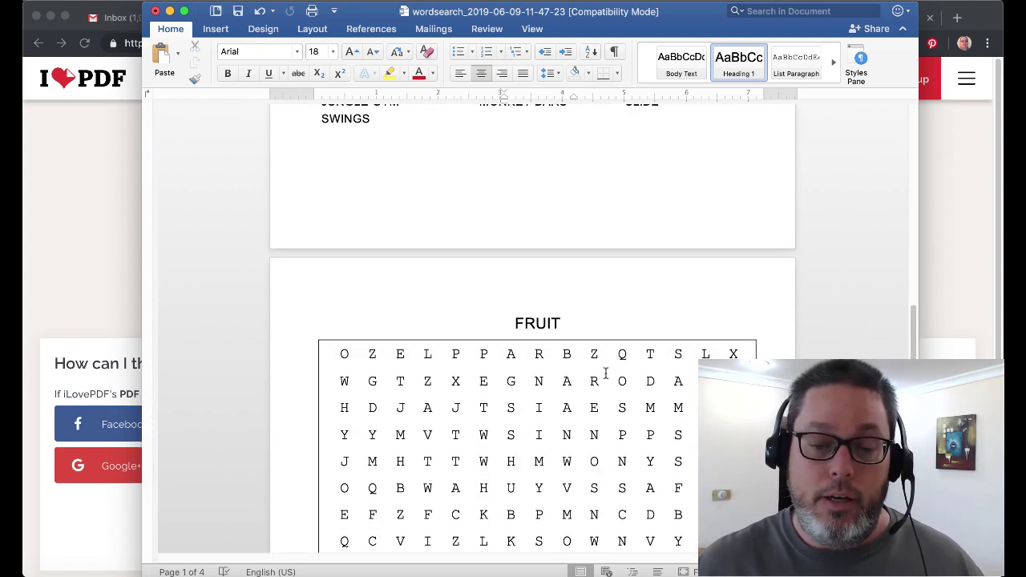
{"action": "scroll", "coordinate": [607, 373], "scroll_direction": "down", "scroll_amount": 10}
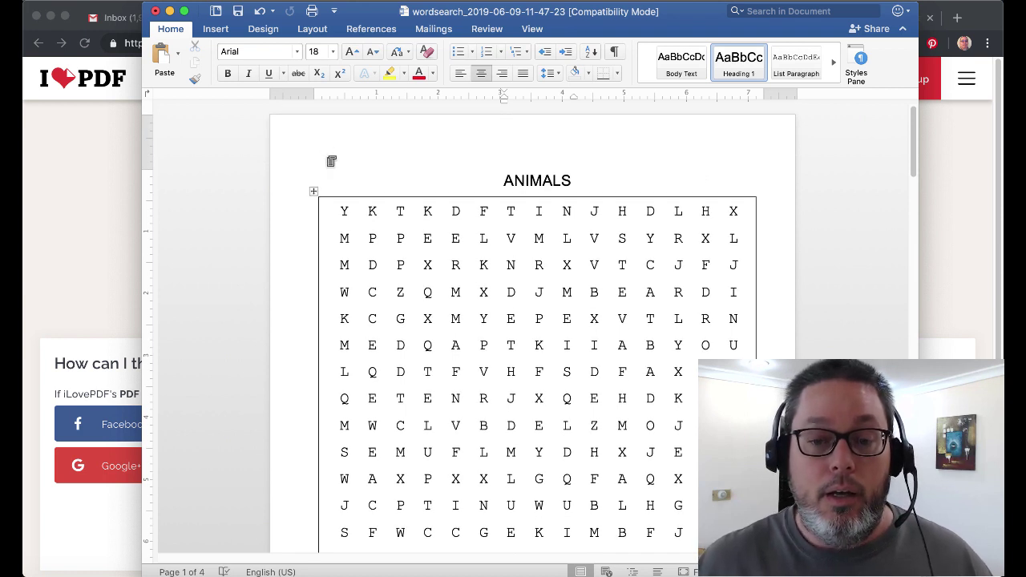
Show the document's formatting marks and place the cursor in the empty paragraph just below the ANIMALS grid
{"action": "left_click", "coordinate": [616, 53]}
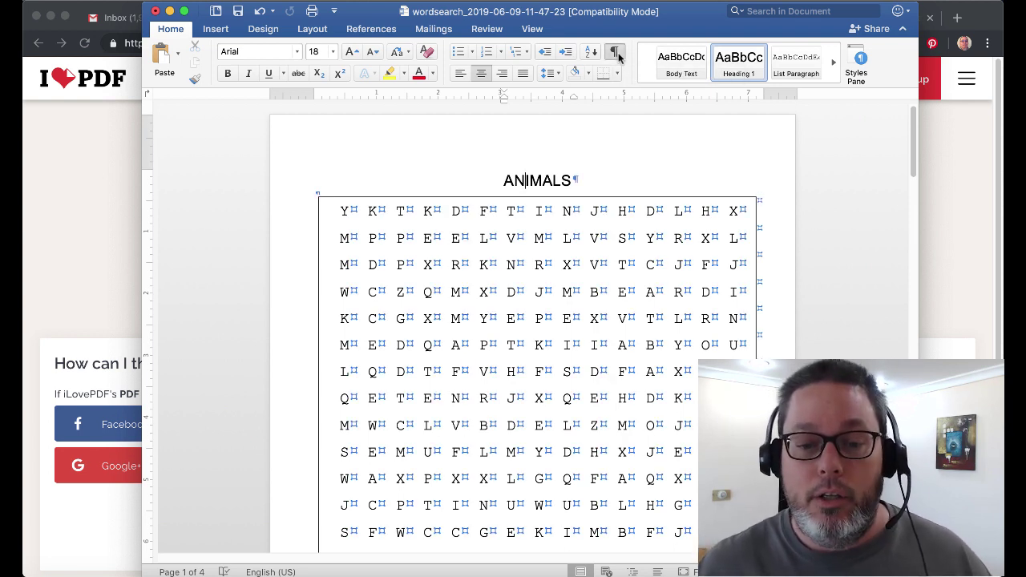
{"action": "scroll", "coordinate": [302, 293], "scroll_direction": "down", "scroll_amount": 6}
{"action": "left_click", "coordinate": [320, 385]}
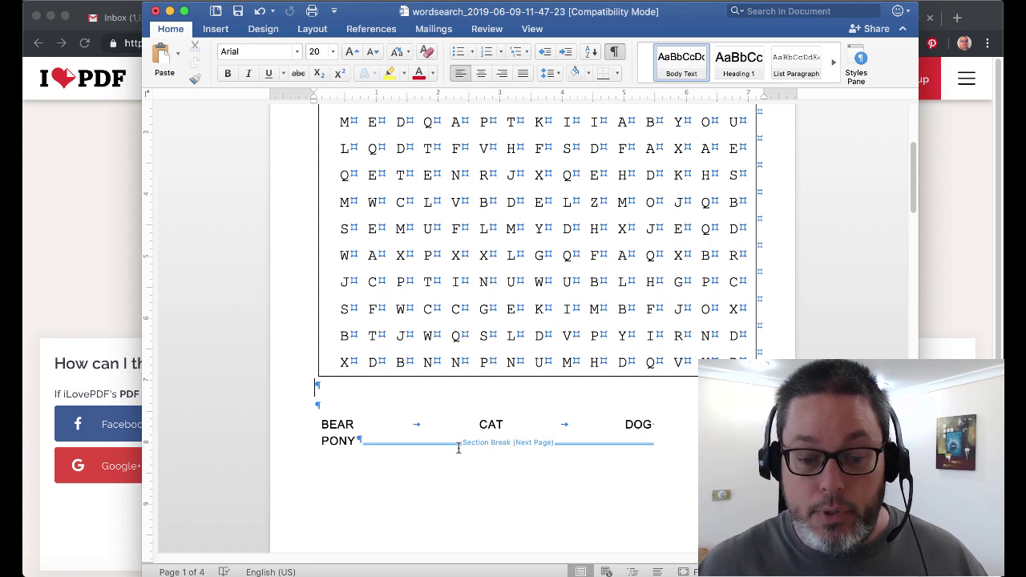
{"action": "left_click", "coordinate": [216, 30]}
{"action": "left_click", "coordinate": [164, 60]}
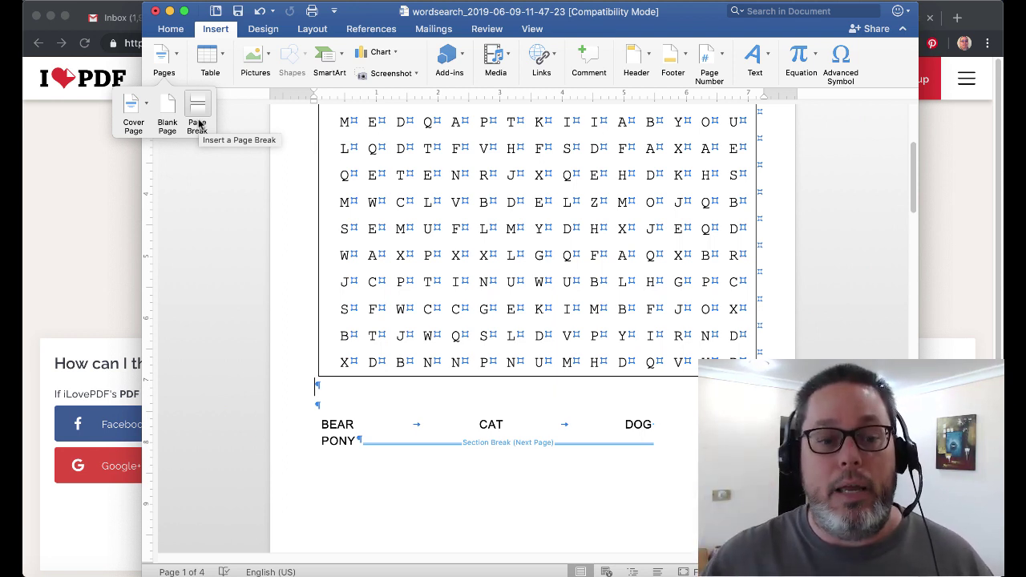
{"action": "left_click", "coordinate": [222, 228]}
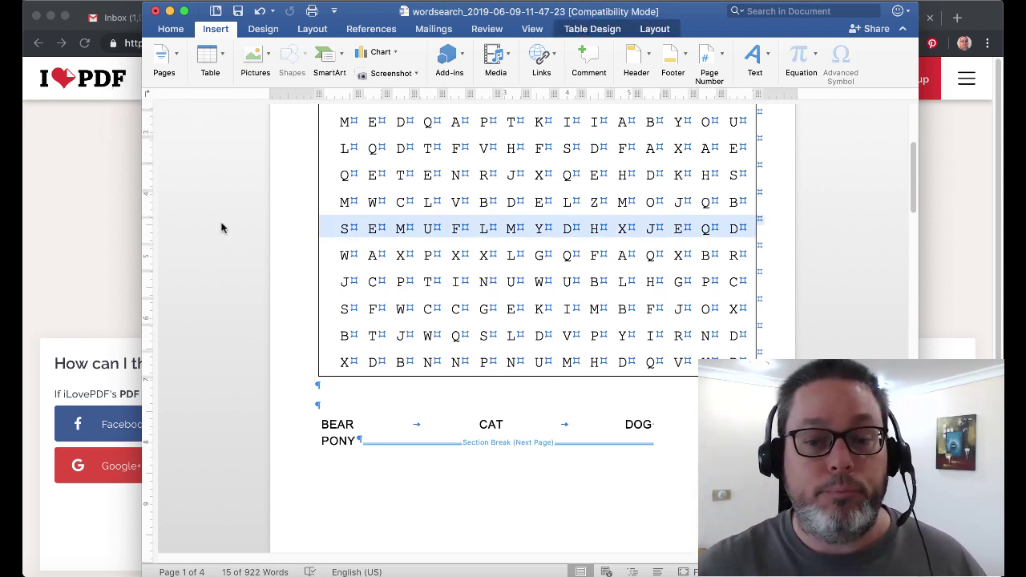
{"action": "left_click", "coordinate": [292, 317]}
{"action": "scroll", "coordinate": [658, 465], "scroll_direction": "down", "scroll_amount": 2}
{"action": "scroll", "coordinate": [657, 466], "scroll_direction": "up", "scroll_amount": 5}
{"action": "scroll", "coordinate": [658, 469], "scroll_direction": "up", "scroll_amount": 3}
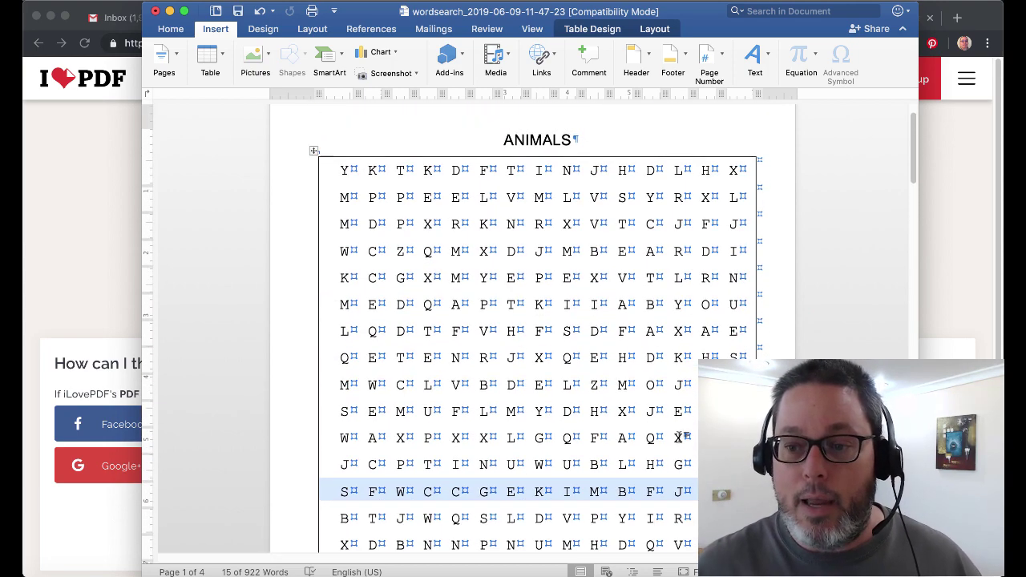
Switch to the Simply Maze Crazy site in Chrome and open its Create Mazes page
{"action": "left_click", "coordinate": [976, 14]}
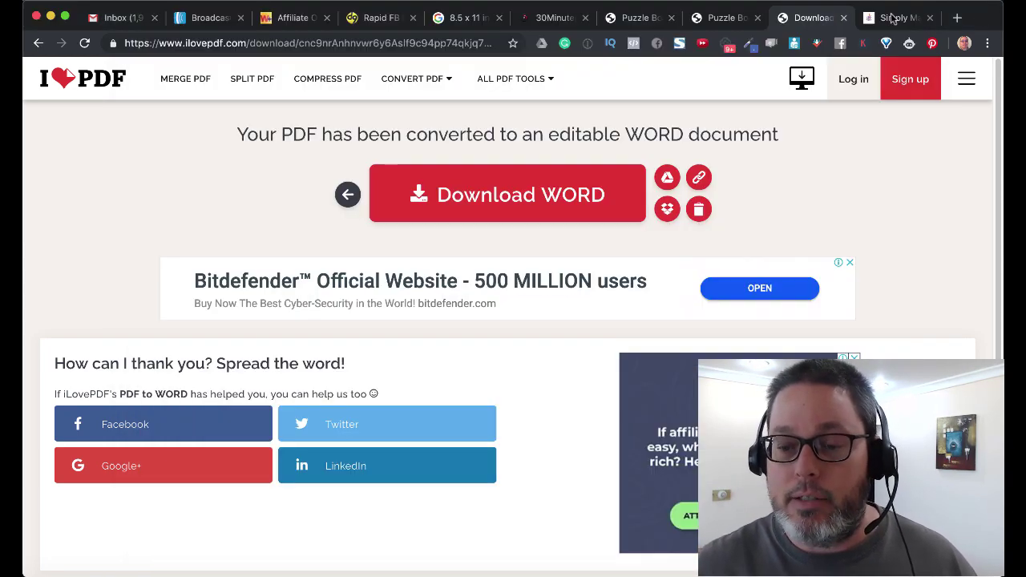
{"action": "left_click", "coordinate": [895, 16]}
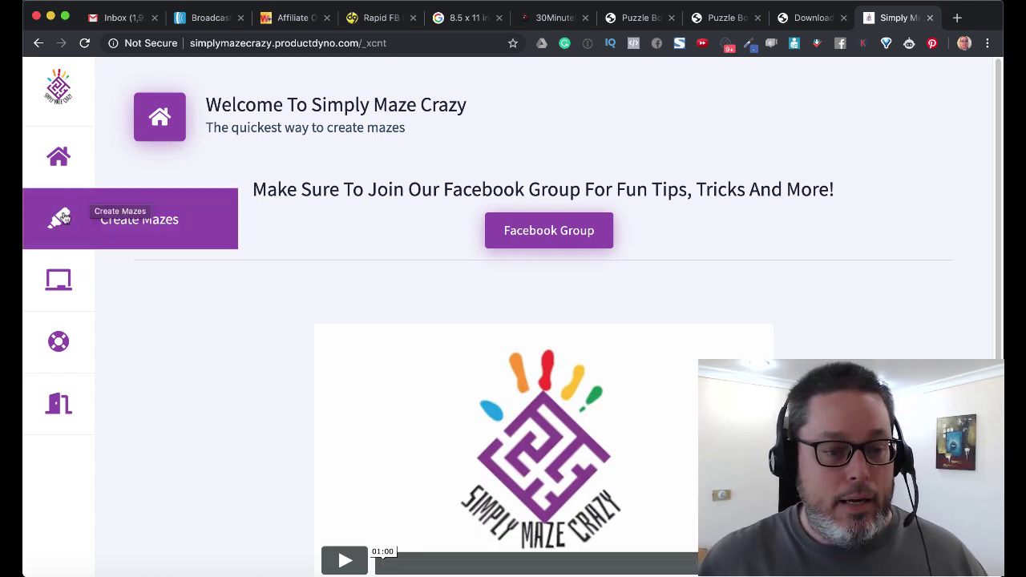
{"action": "left_click", "coordinate": [63, 219]}
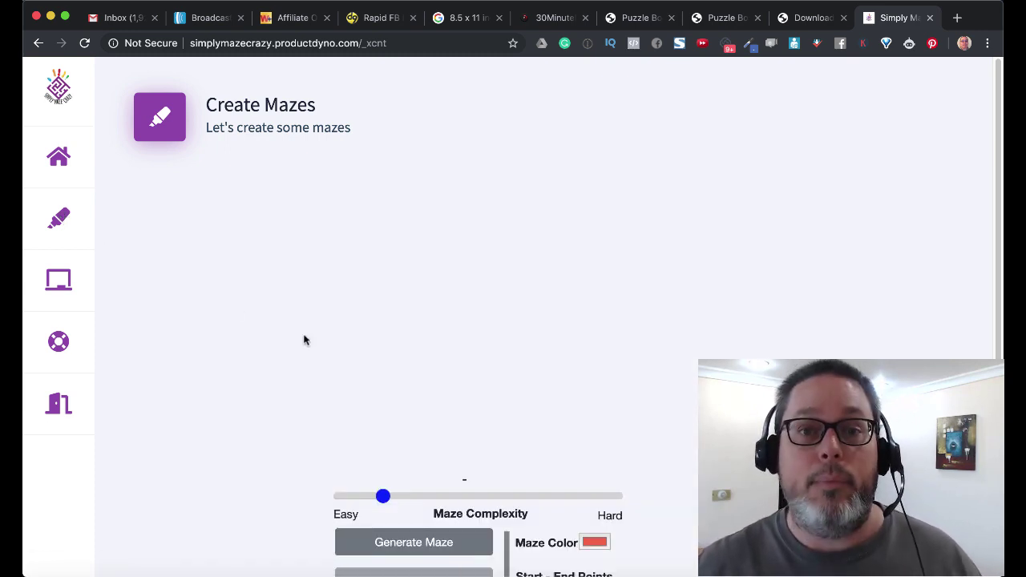
Lower the maze complexity toward Easy, generate a red maze with start and end points, and download it
{"action": "scroll", "coordinate": [304, 340], "scroll_direction": "down", "scroll_amount": 2}
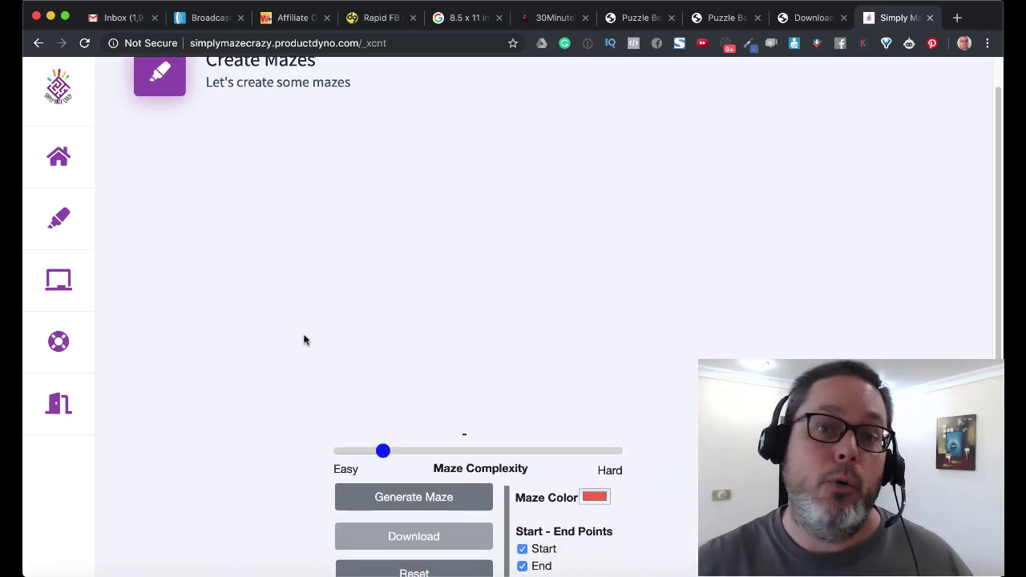
{"action": "scroll", "coordinate": [304, 340], "scroll_direction": "down", "scroll_amount": 2}
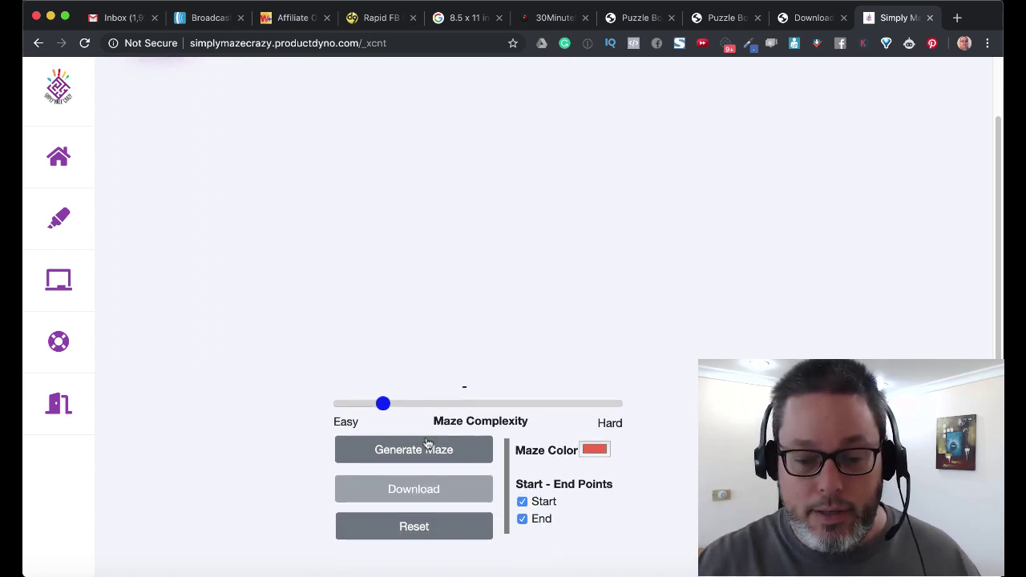
{"action": "left_click_drag", "start_coordinate": [383, 404], "coordinate": [358, 404]}
{"action": "left_click", "coordinate": [399, 449]}
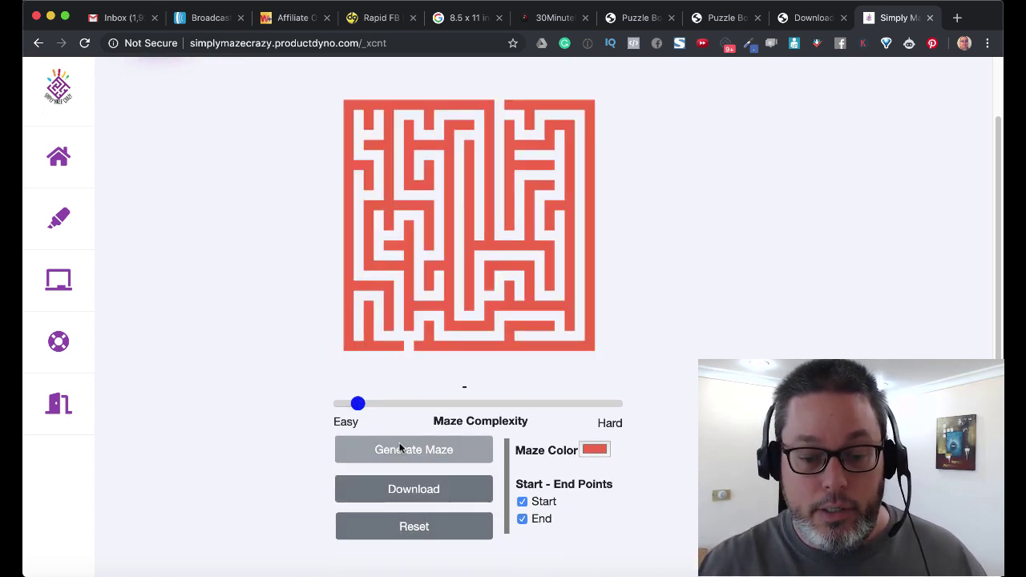
{"action": "left_click", "coordinate": [421, 497]}
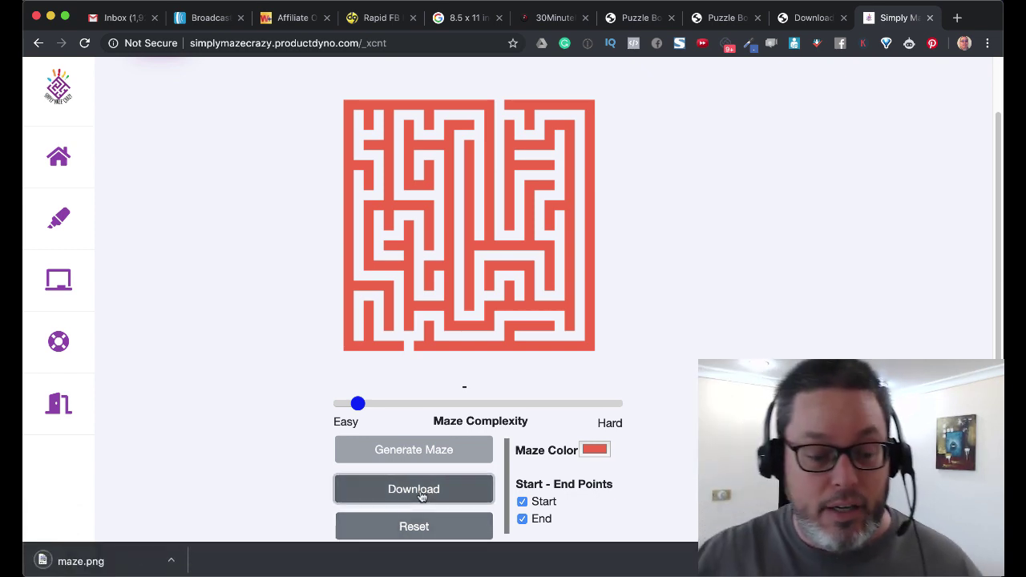
Open the downloaded maze.png to check the image, then close it
{"action": "left_click", "coordinate": [171, 560]}
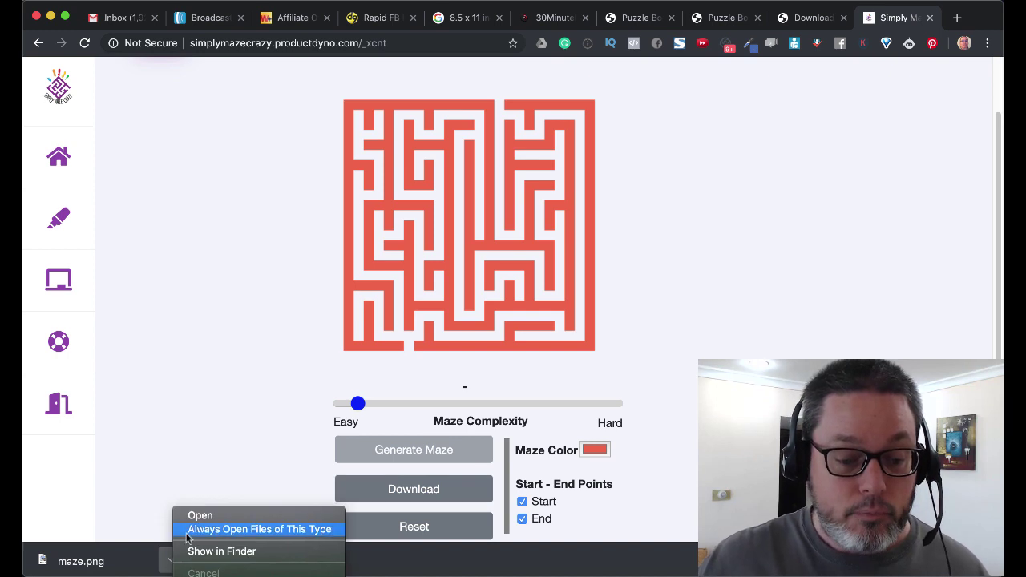
{"action": "left_click", "coordinate": [193, 525]}
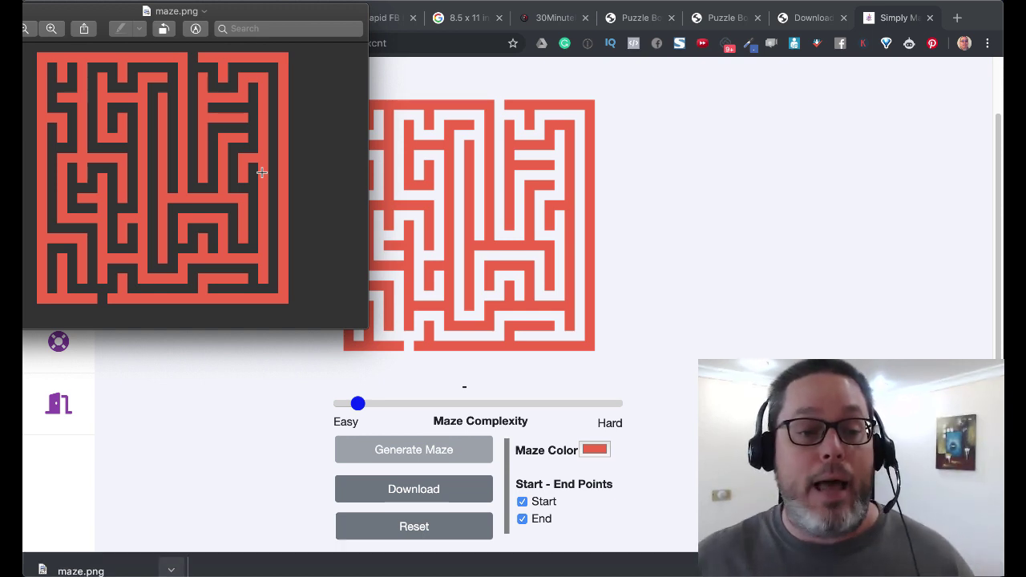
{"action": "left_click_drag", "start_coordinate": [252, 14], "coordinate": [381, 59]}
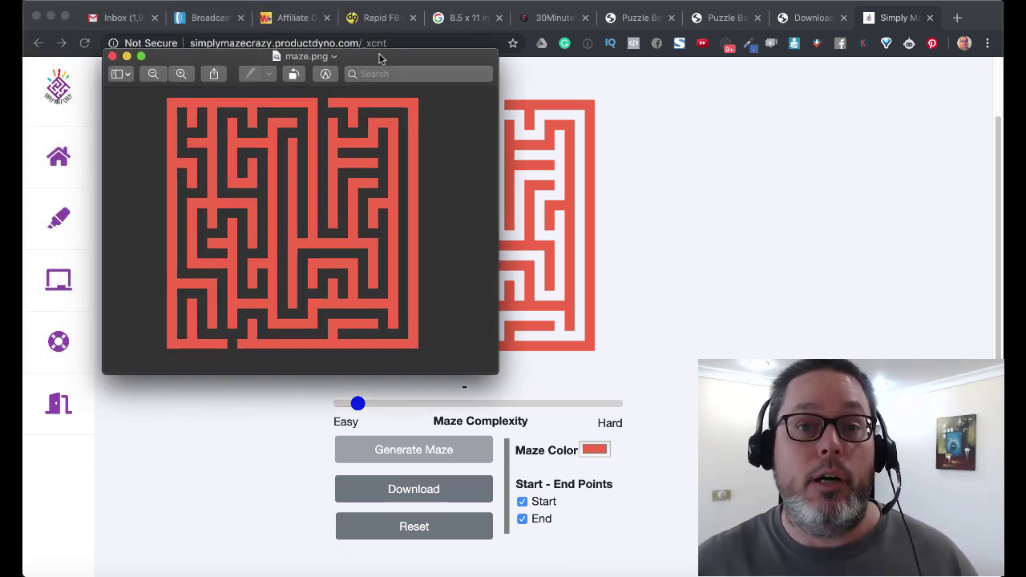
{"action": "left_click", "coordinate": [113, 56]}
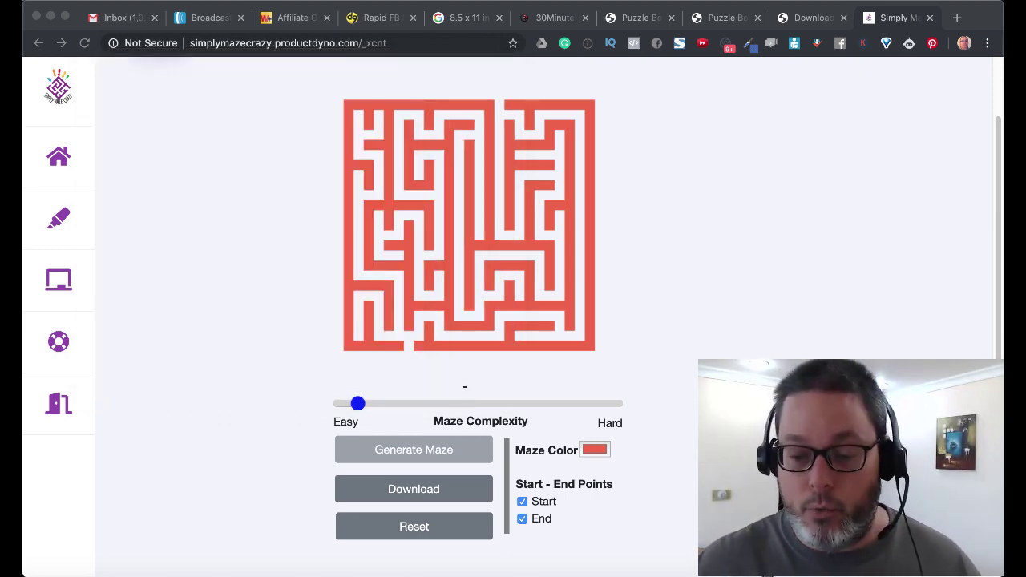
Return to the Word document and insert two blank pages after PONY in the ANIMALS word list
{"action": "key", "text": "super+Tab"}
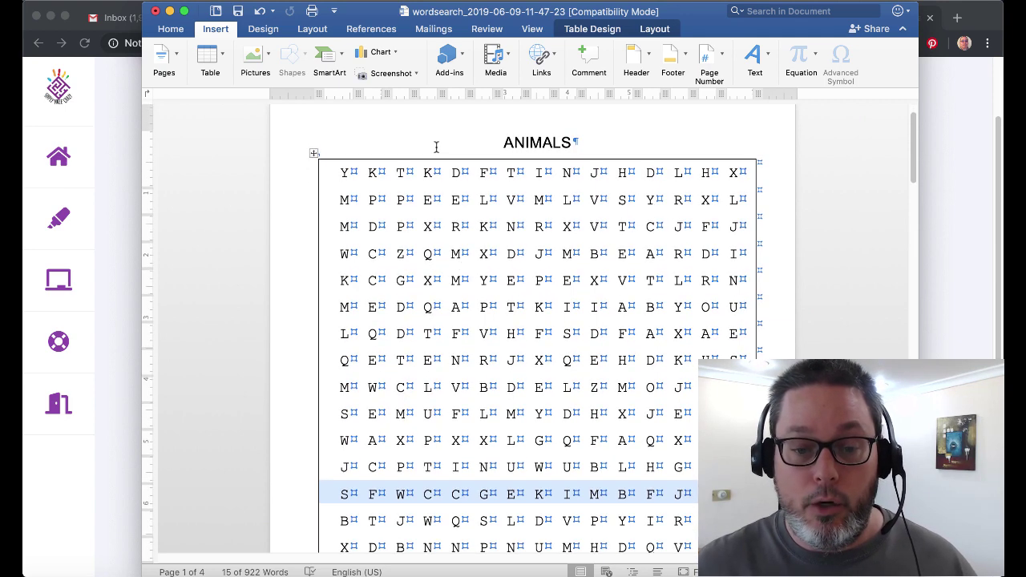
{"action": "left_click", "coordinate": [435, 145]}
{"action": "scroll", "coordinate": [529, 264], "scroll_direction": "down", "scroll_amount": 5}
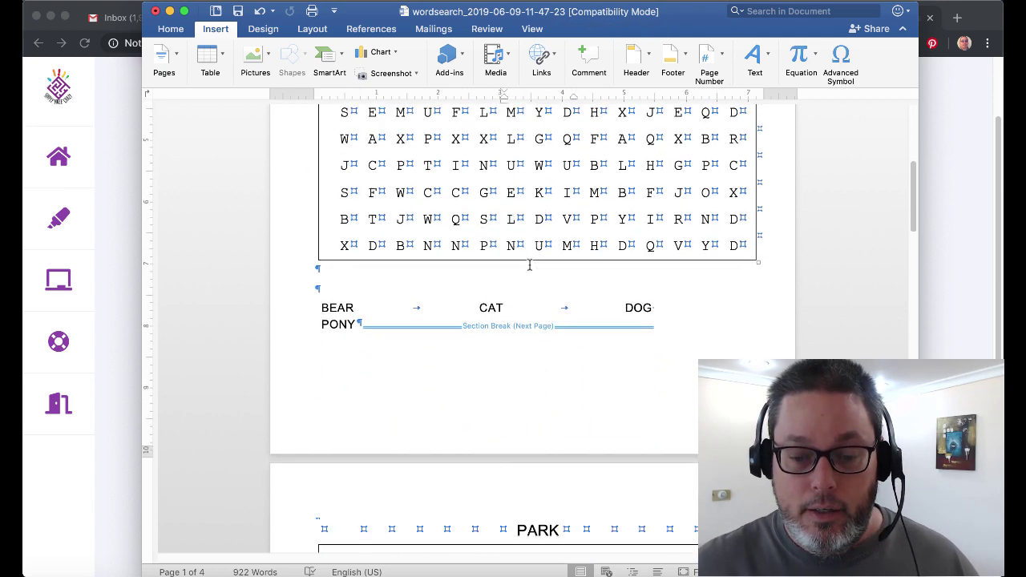
{"action": "left_click", "coordinate": [360, 319]}
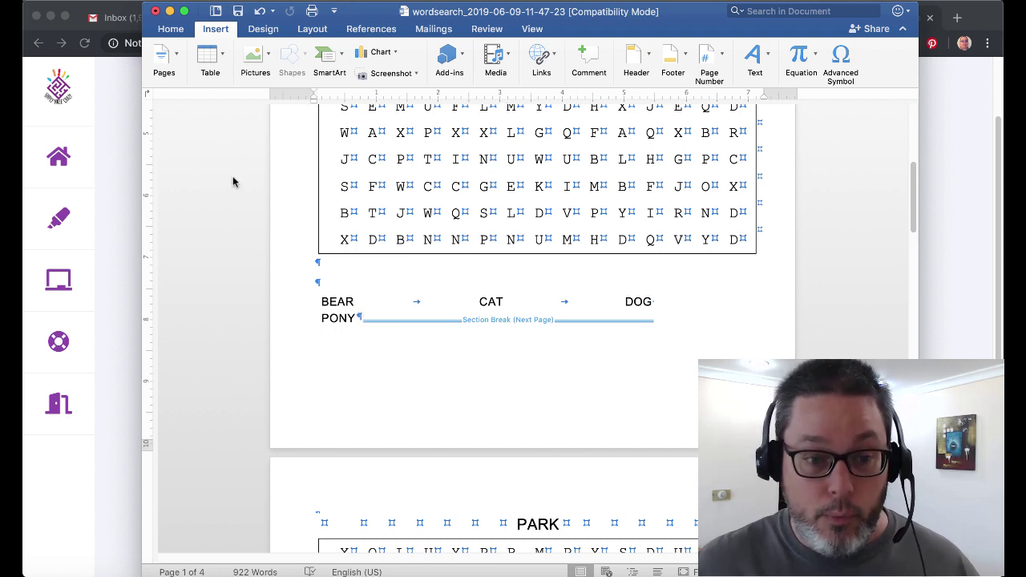
{"action": "left_click", "coordinate": [164, 58]}
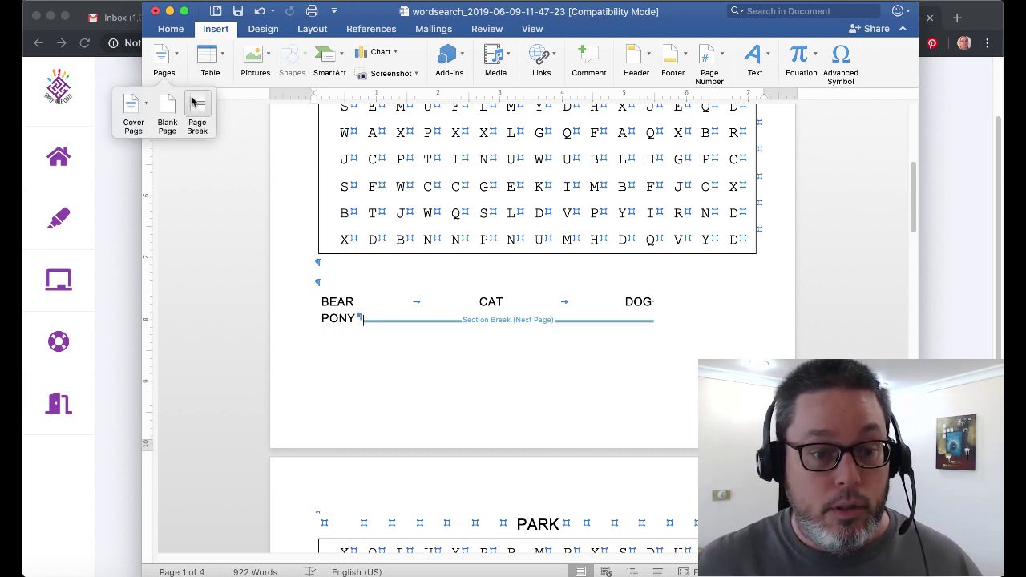
{"action": "left_click", "coordinate": [168, 113]}
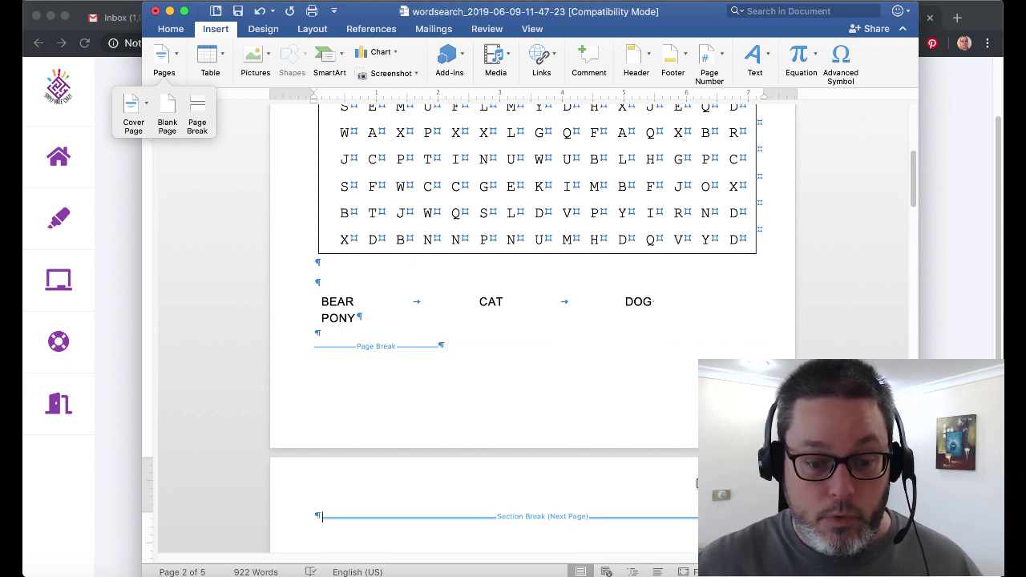
{"action": "left_click", "coordinate": [167, 112]}
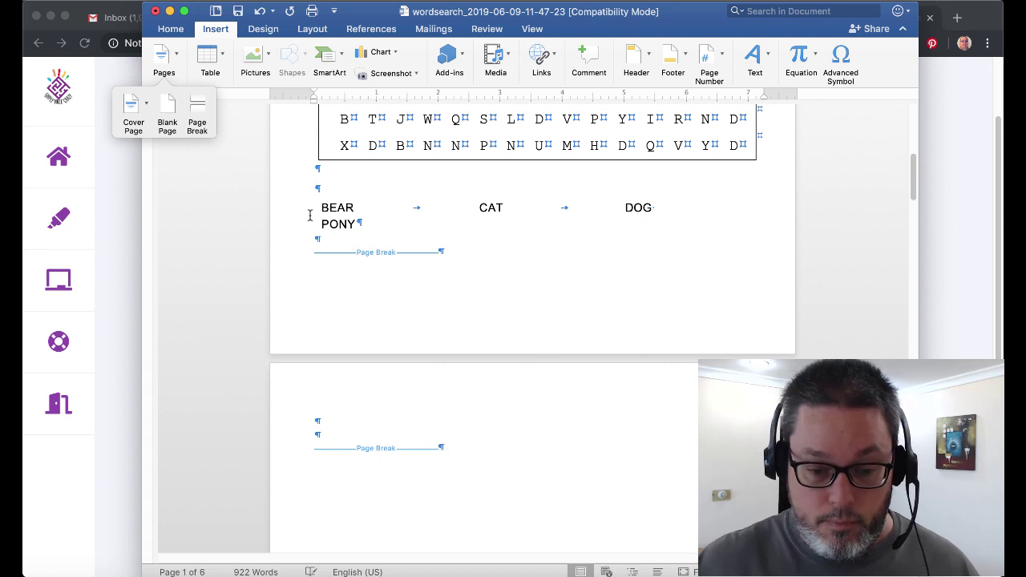
Insert the downloaded maze picture from file on the blank page following the ANIMALS puzzle
{"action": "left_click", "coordinate": [335, 415]}
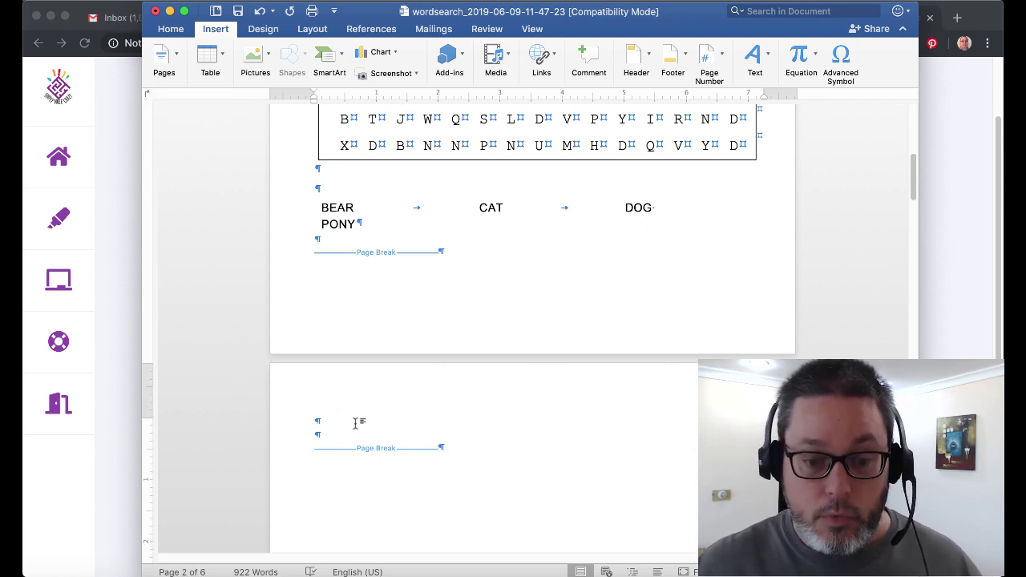
{"action": "left_click", "coordinate": [257, 55]}
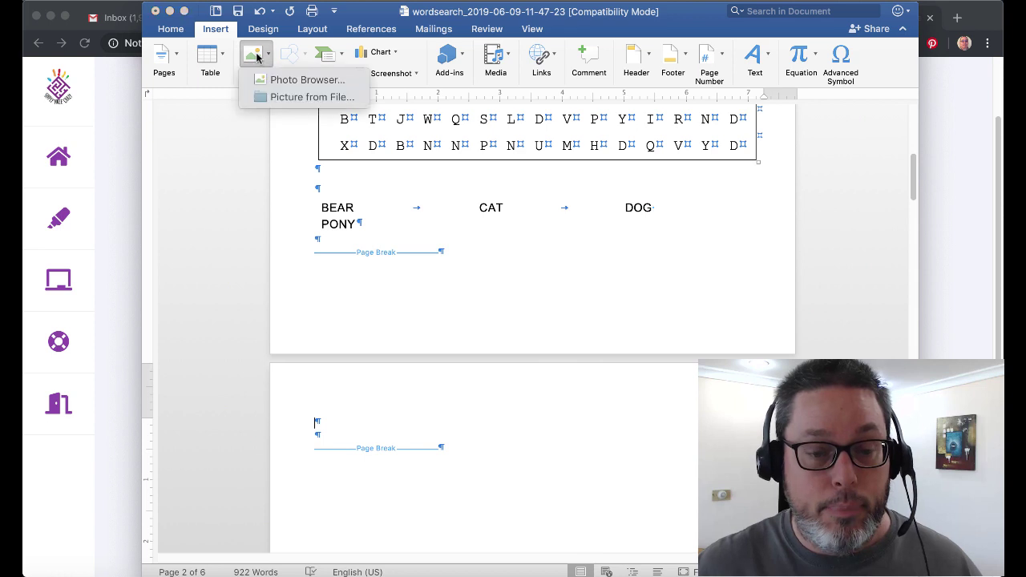
{"action": "left_click", "coordinate": [278, 97]}
{"action": "double_click", "coordinate": [382, 123]}
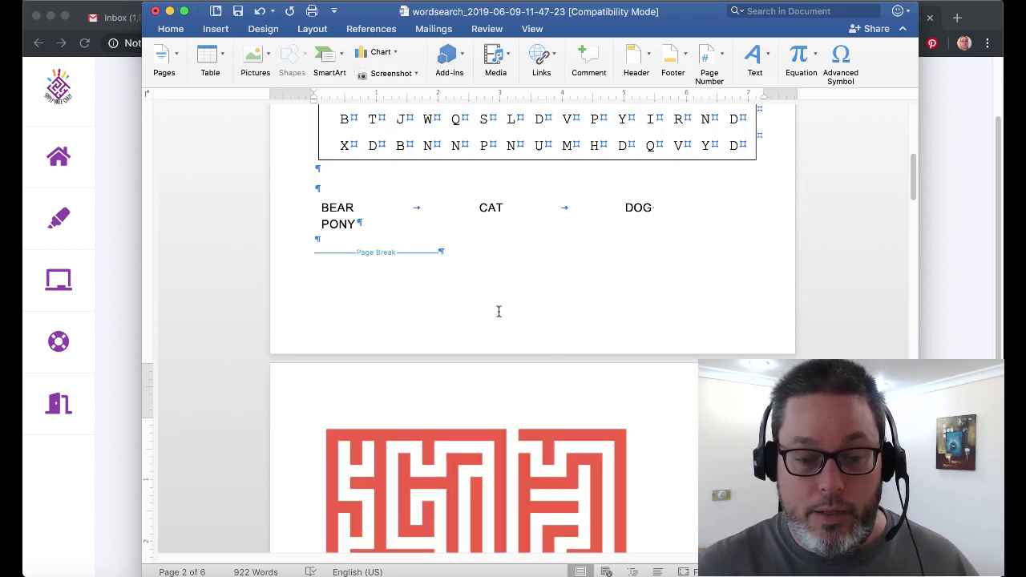
Center the maze picture horizontally on its page
{"action": "scroll", "coordinate": [499, 310], "scroll_direction": "down", "scroll_amount": 5}
{"action": "left_click", "coordinate": [499, 313]}
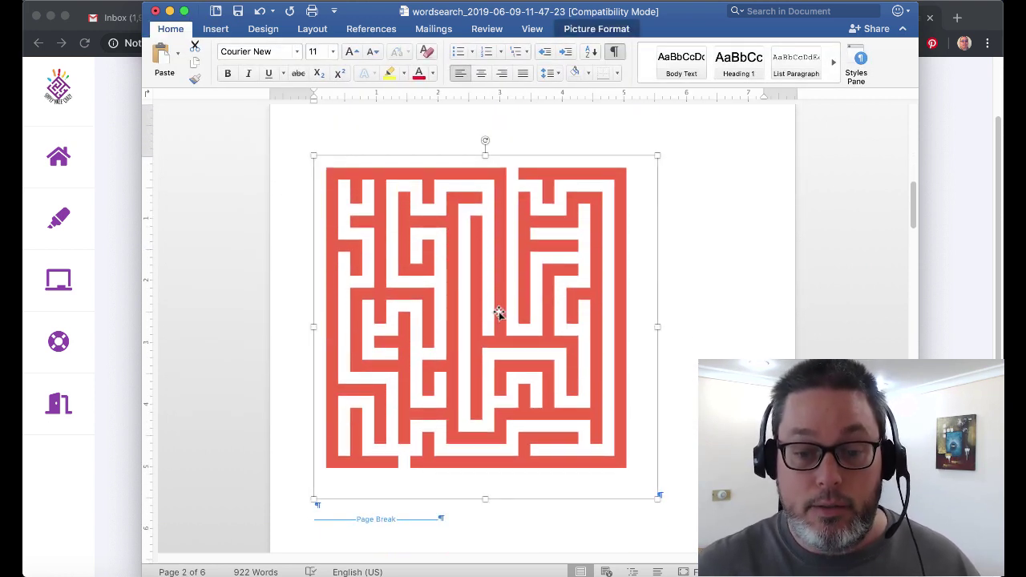
{"action": "left_click", "coordinate": [482, 73]}
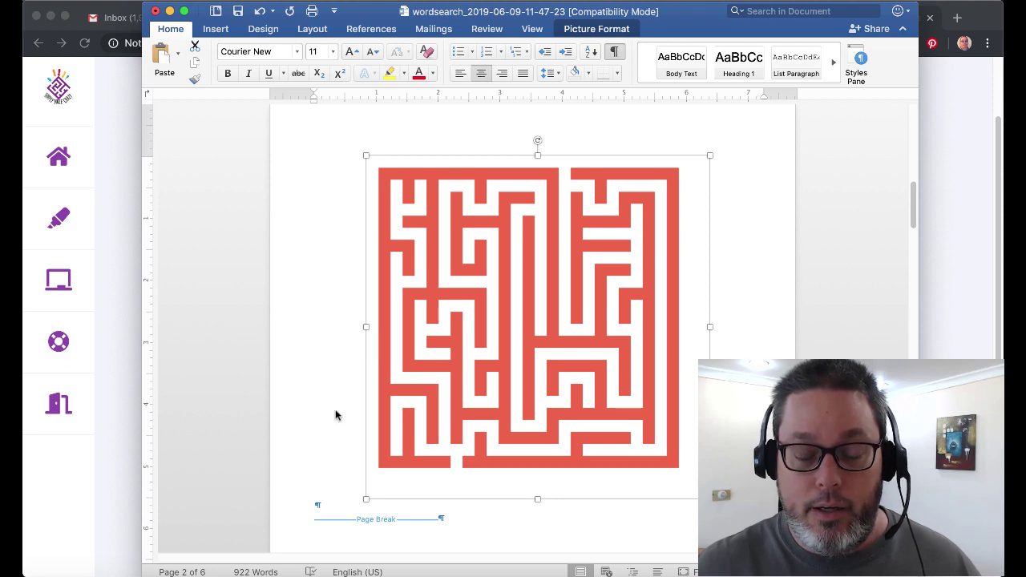
{"action": "scroll", "coordinate": [336, 414], "scroll_direction": "down", "scroll_amount": 10}
{"action": "scroll", "coordinate": [336, 414], "scroll_direction": "up", "scroll_amount": 10}
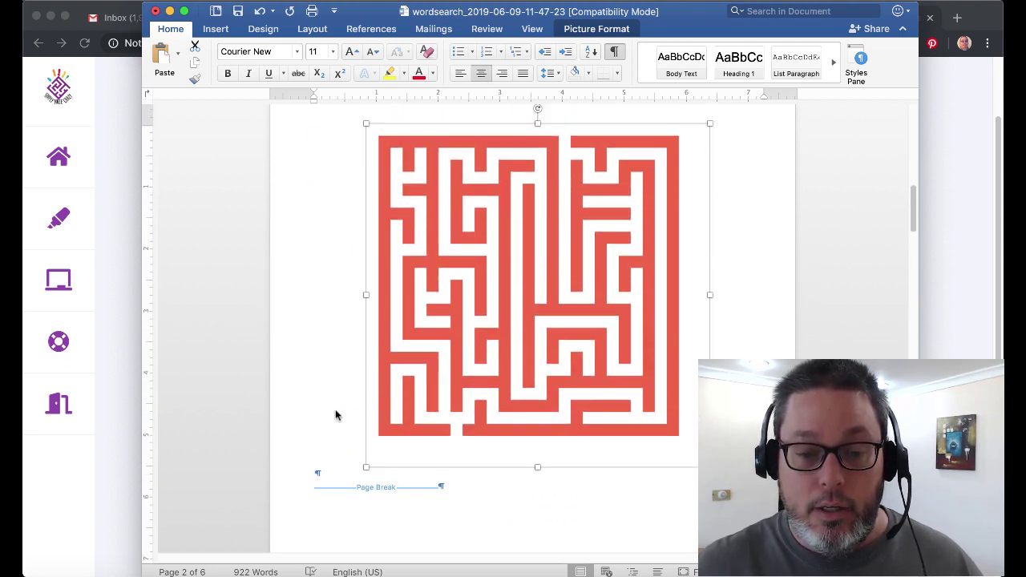
Insert six empty lines above the maze picture to make room for a heading
{"action": "scroll", "coordinate": [336, 415], "scroll_direction": "up", "scroll_amount": 3}
{"action": "scroll", "coordinate": [371, 204], "scroll_direction": "up", "scroll_amount": 5}
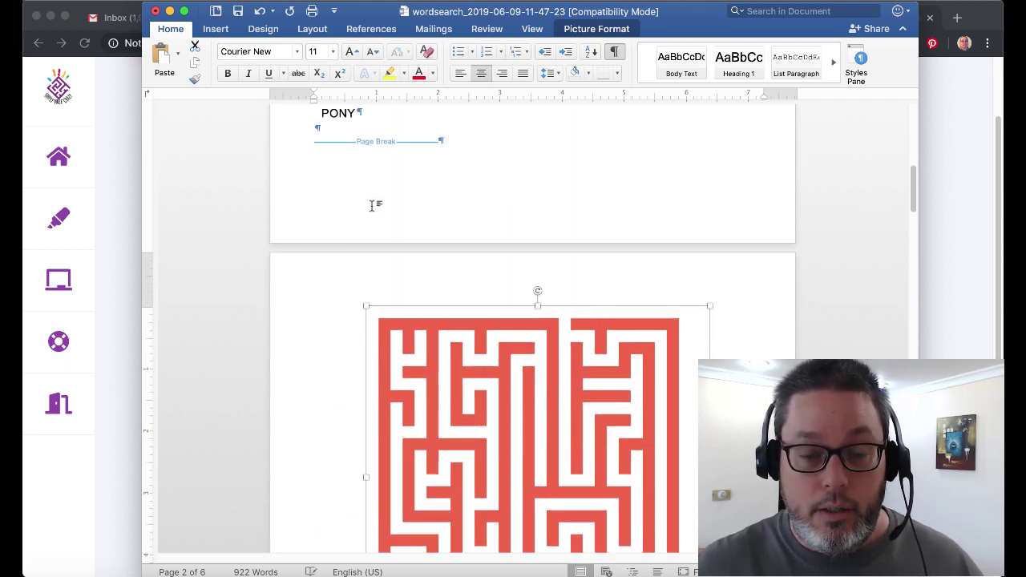
{"action": "left_click", "coordinate": [454, 215]}
{"action": "key", "text": "Return"}
{"action": "key", "text": "Return"}
{"action": "key", "text": "Return"}
{"action": "key", "text": "Return"}
{"action": "key", "text": "Return"}
{"action": "key", "text": "Return"}
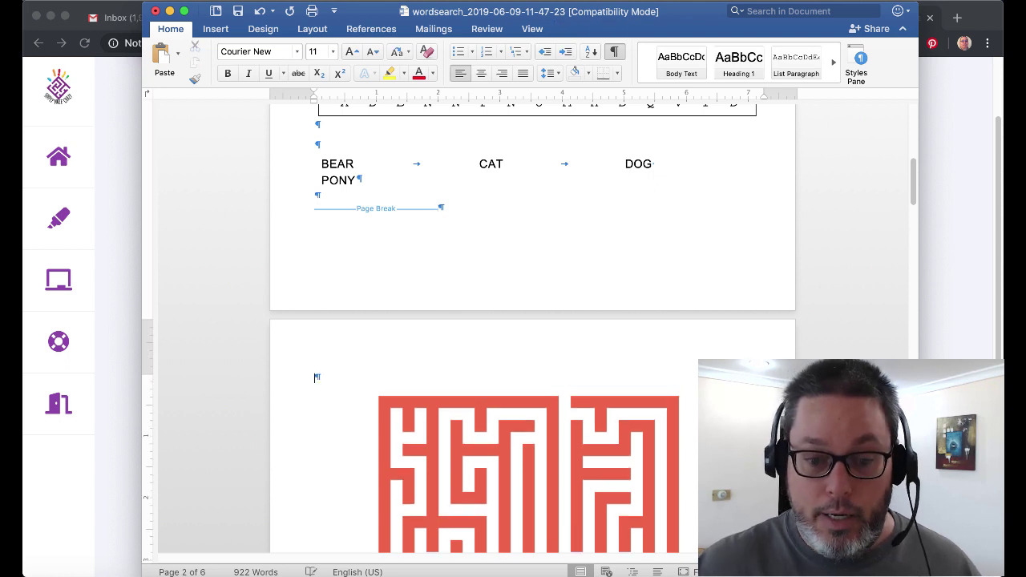
{"action": "scroll", "coordinate": [532, 399], "scroll_direction": "down", "scroll_amount": 4}
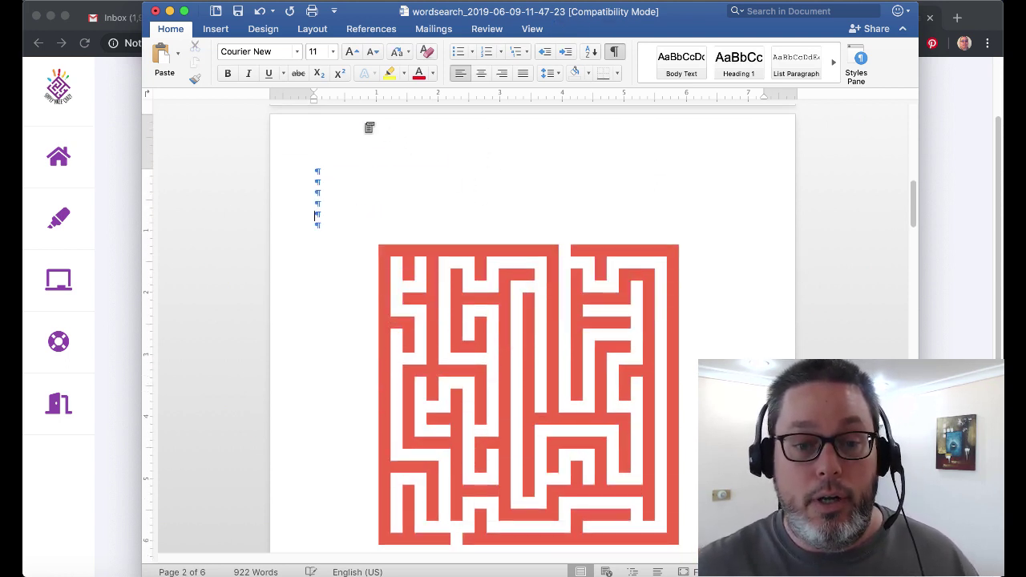
Enter the heading "TEXT HERE SOLVE THE MAZE" on the third empty line above the maze
{"action": "left_click", "coordinate": [466, 193]}
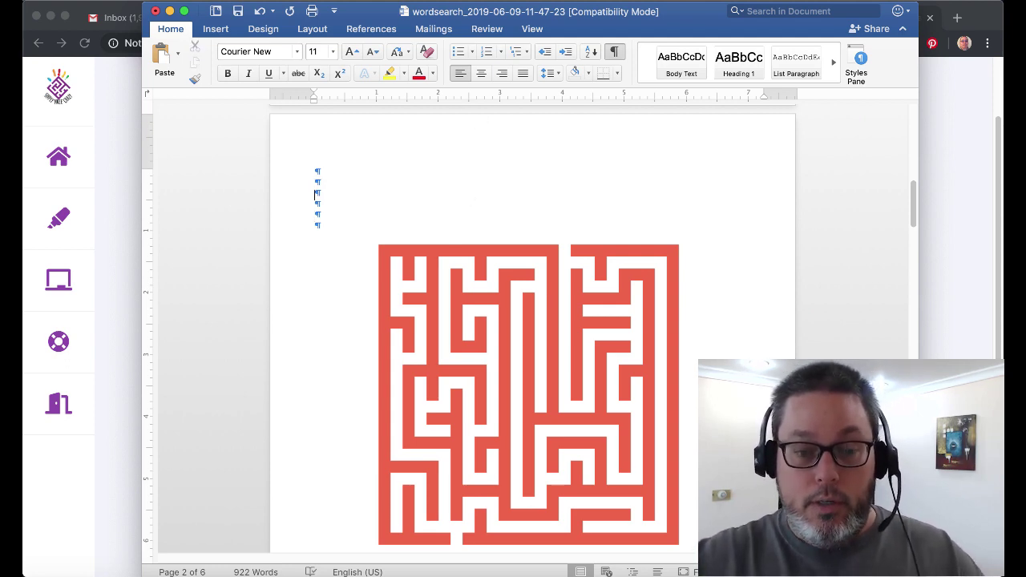
{"action": "type", "text": "TEST"}
{"action": "key", "text": "BackSpace"}
{"action": "key", "text": "BackSpace"}
{"action": "type", "text": "T "}
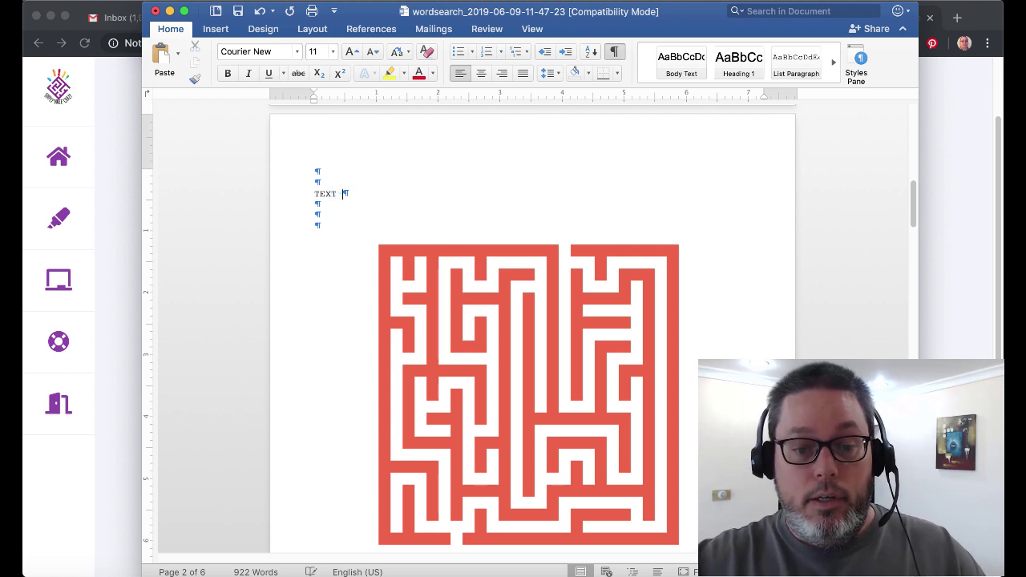
{"action": "type", "text": "HERE SOLVE THE MAZE"}
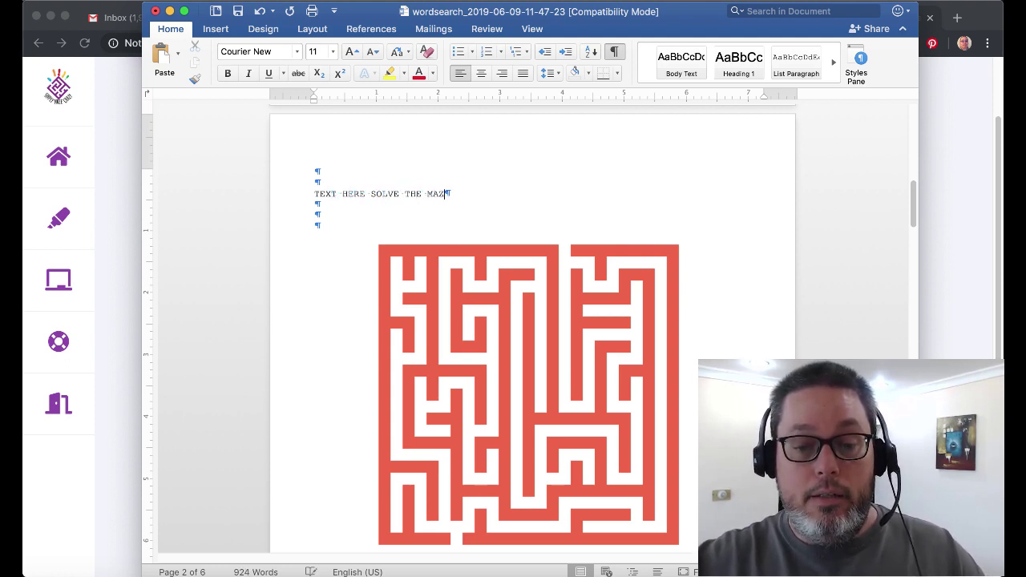
Center the maze heading, make it bold and set its font size to 22
{"action": "left_click", "coordinate": [481, 75]}
{"action": "triple_click", "coordinate": [499, 197]}
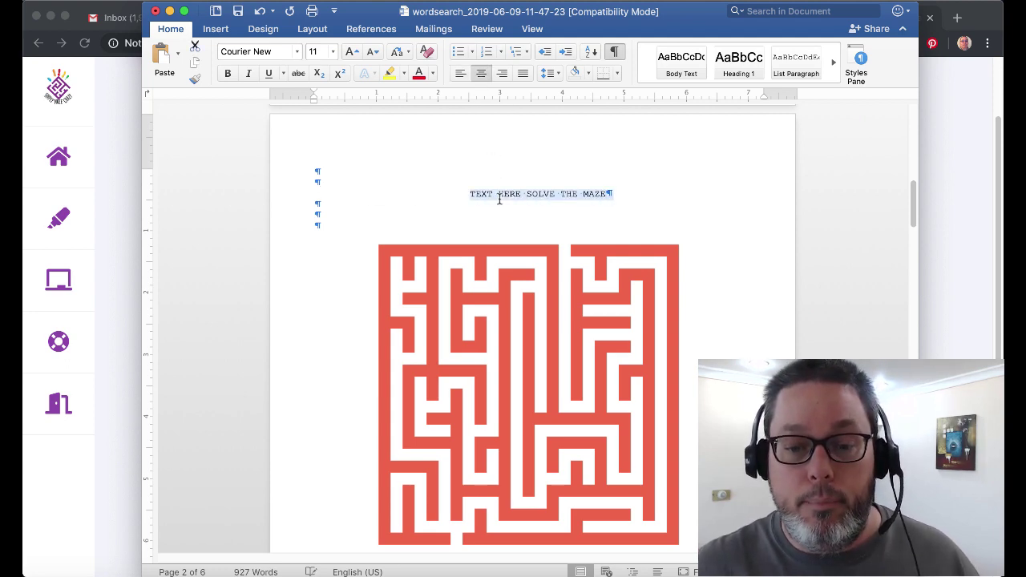
{"action": "left_click", "coordinate": [227, 74]}
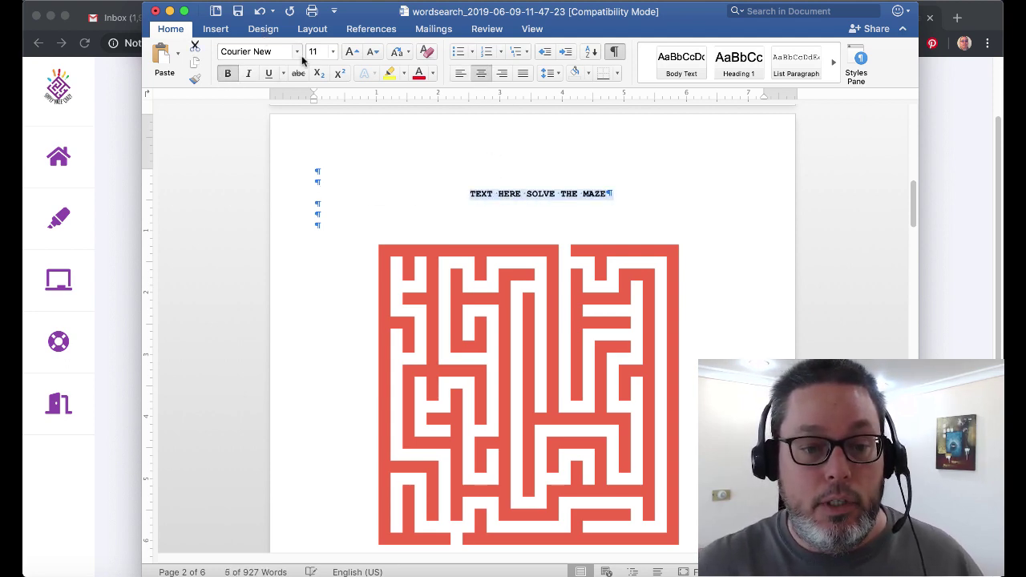
{"action": "left_click", "coordinate": [333, 51]}
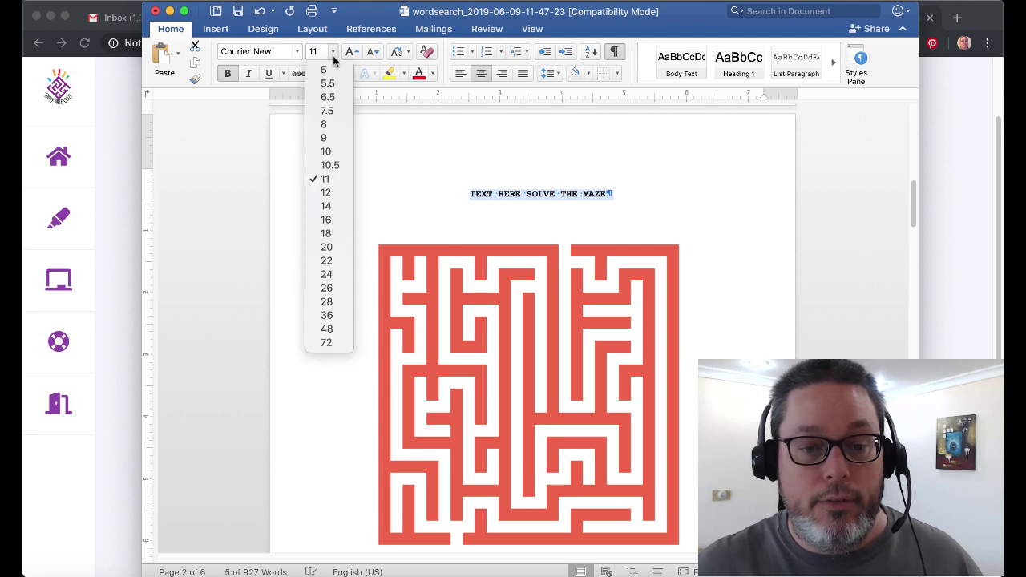
{"action": "left_click", "coordinate": [327, 261]}
{"action": "left_click", "coordinate": [677, 237]}
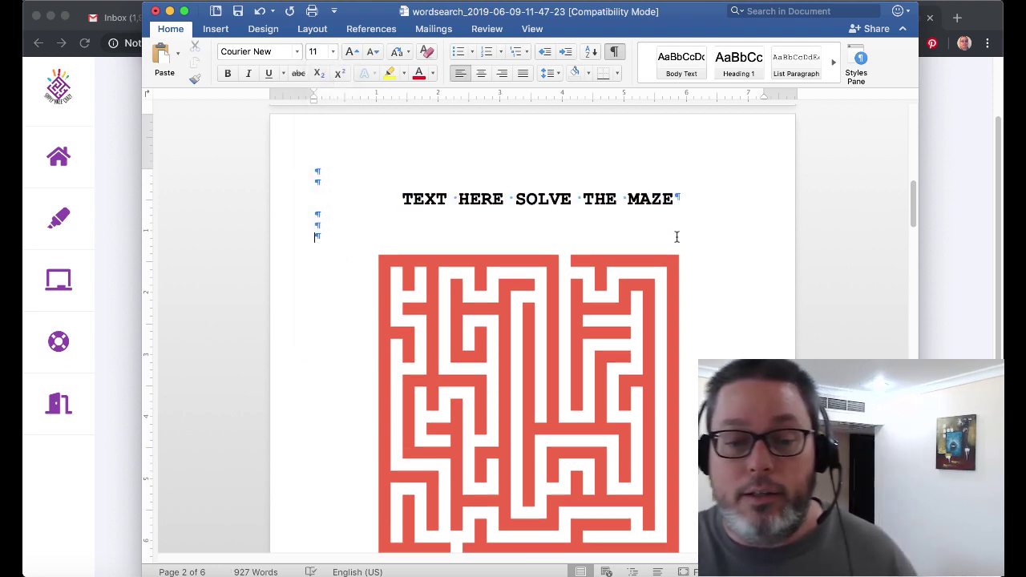
Remove the extra blank page between the maze and the PARK puzzle, and check the page order back to ANIMALS
{"action": "scroll", "coordinate": [677, 237], "scroll_direction": "down", "scroll_amount": 10}
{"action": "scroll", "coordinate": [681, 241], "scroll_direction": "down", "scroll_amount": 7}
{"action": "scroll", "coordinate": [680, 241], "scroll_direction": "up", "scroll_amount": 7}
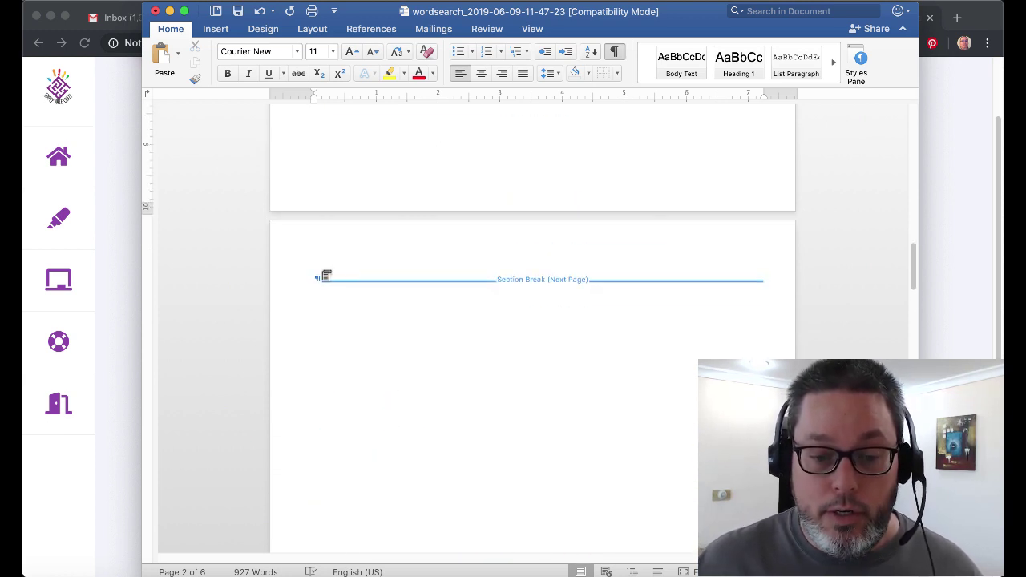
{"action": "left_click", "coordinate": [320, 276]}
{"action": "key", "text": "BackSpace"}
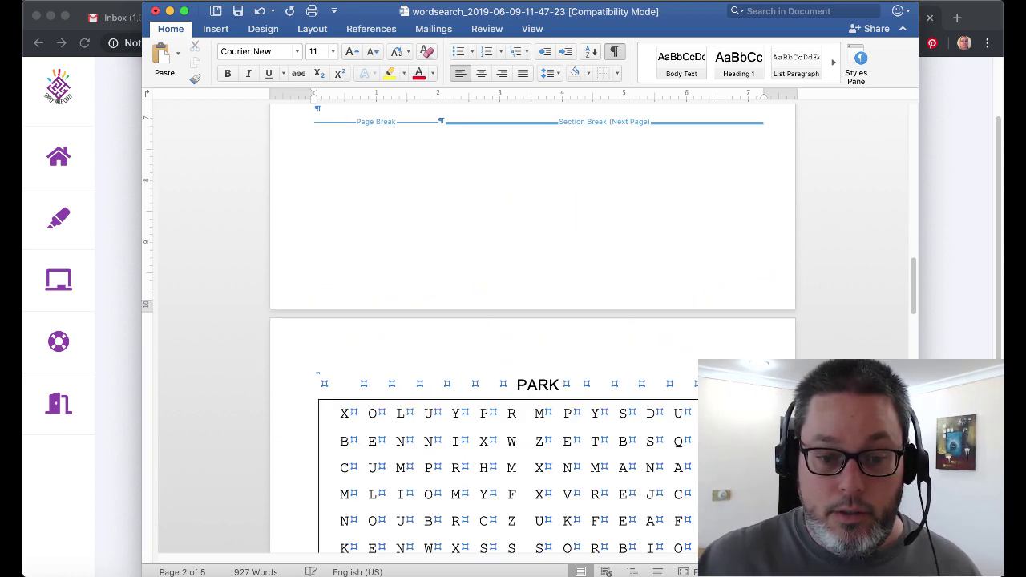
{"action": "scroll", "coordinate": [459, 372], "scroll_direction": "down", "scroll_amount": 12}
{"action": "scroll", "coordinate": [461, 376], "scroll_direction": "up", "scroll_amount": 4}
{"action": "scroll", "coordinate": [461, 376], "scroll_direction": "up", "scroll_amount": 10}
{"action": "scroll", "coordinate": [461, 375], "scroll_direction": "down", "scroll_amount": 3}
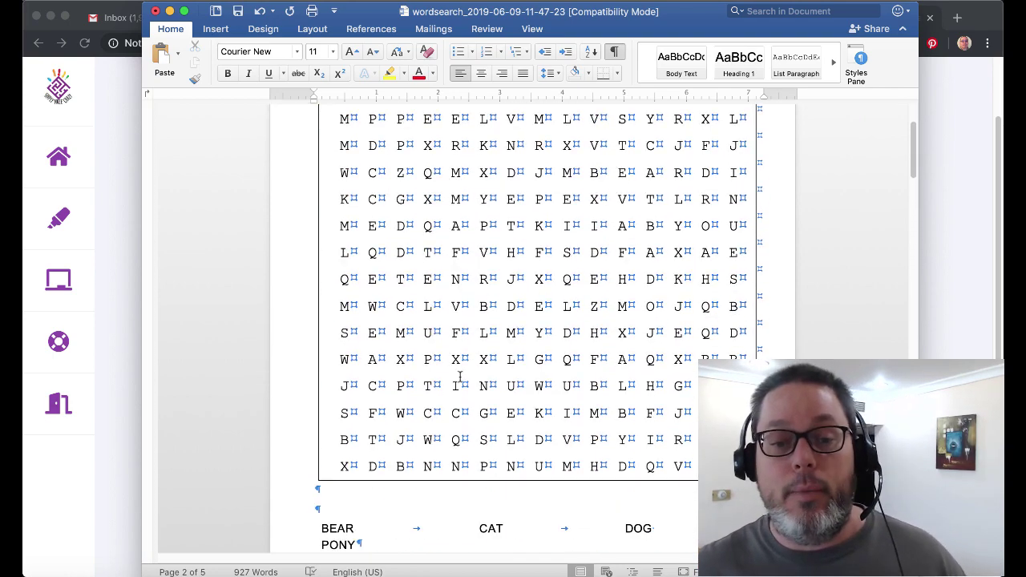
{"action": "scroll", "coordinate": [461, 377], "scroll_direction": "up", "scroll_amount": 1}
{"action": "scroll", "coordinate": [461, 376], "scroll_direction": "up", "scroll_amount": 2}
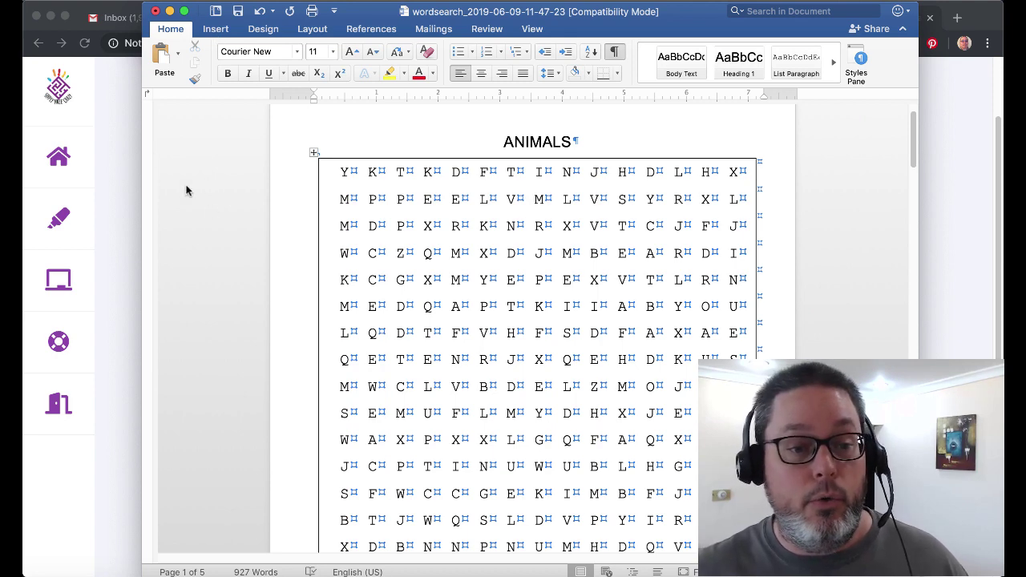
{"action": "left_click", "coordinate": [65, 1]}
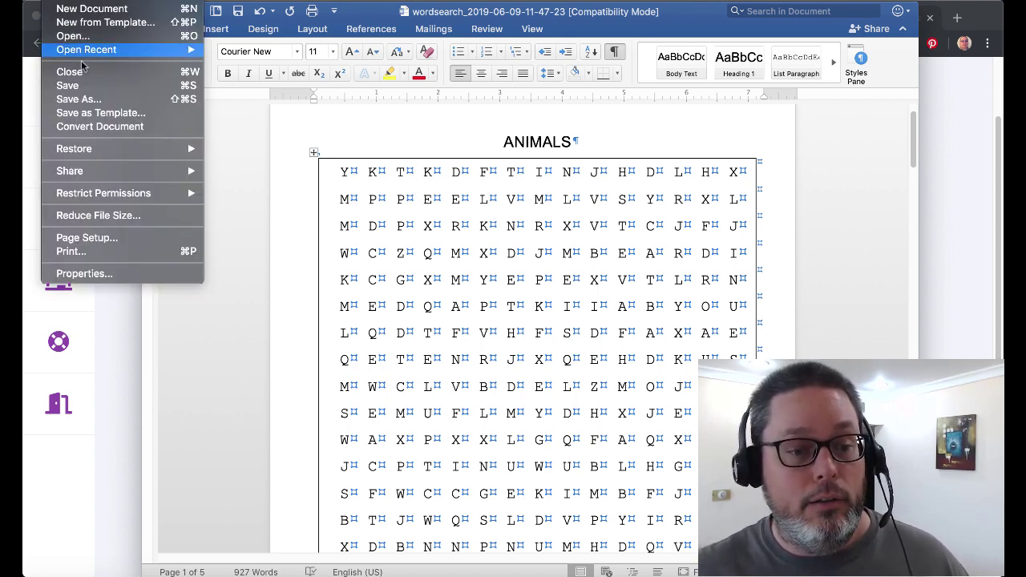
{"action": "left_click", "coordinate": [90, 98]}
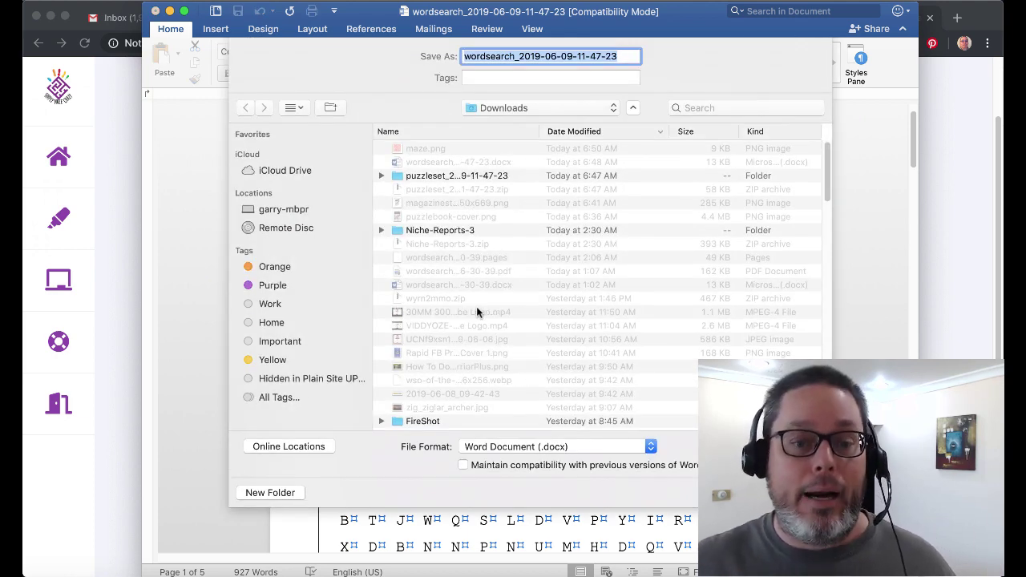
{"action": "left_click", "coordinate": [614, 112]}
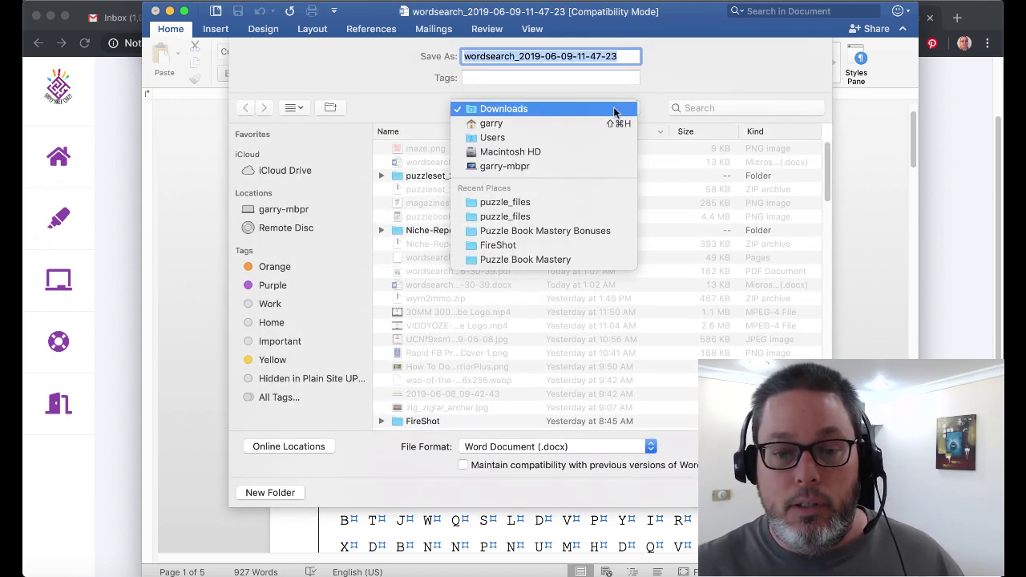
{"action": "left_click", "coordinate": [392, 121]}
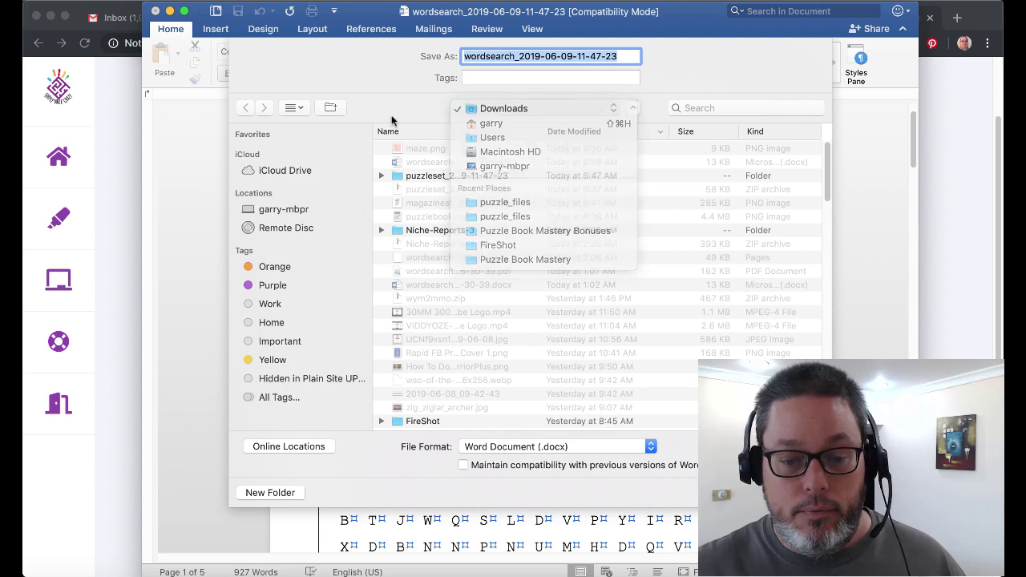
{"action": "left_click", "coordinate": [650, 451]}
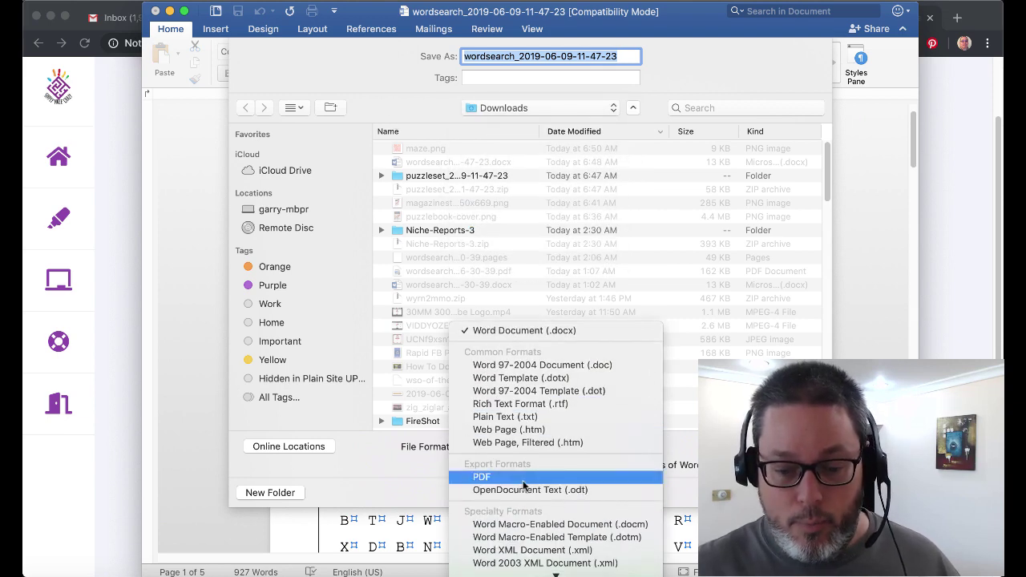
{"action": "left_click", "coordinate": [523, 479]}
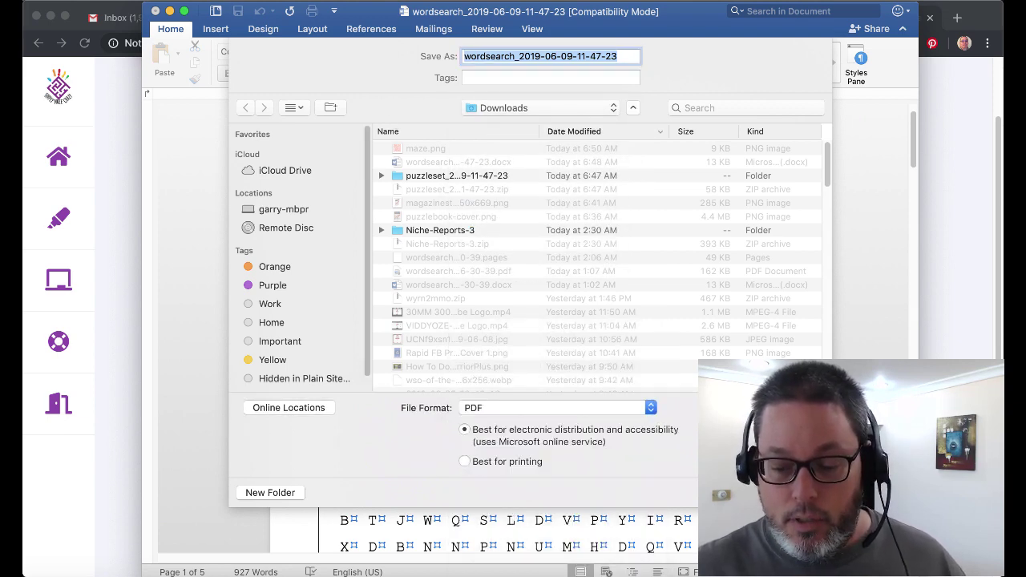
{"action": "key", "text": "Return"}
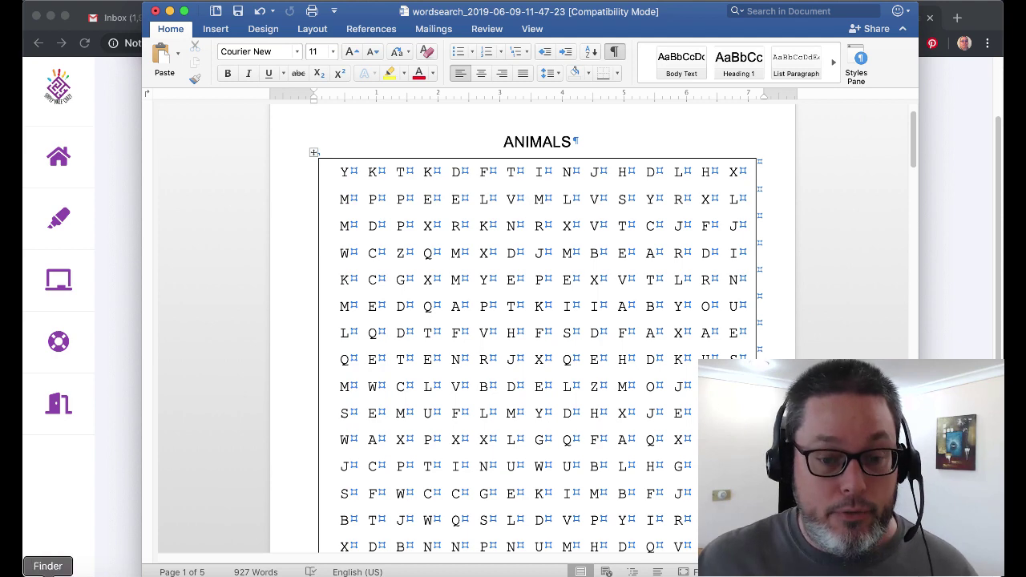
{"action": "left_click", "coordinate": [20, 572]}
{"action": "left_click", "coordinate": [453, 28]}
{"action": "double_click", "coordinate": [647, 69]}
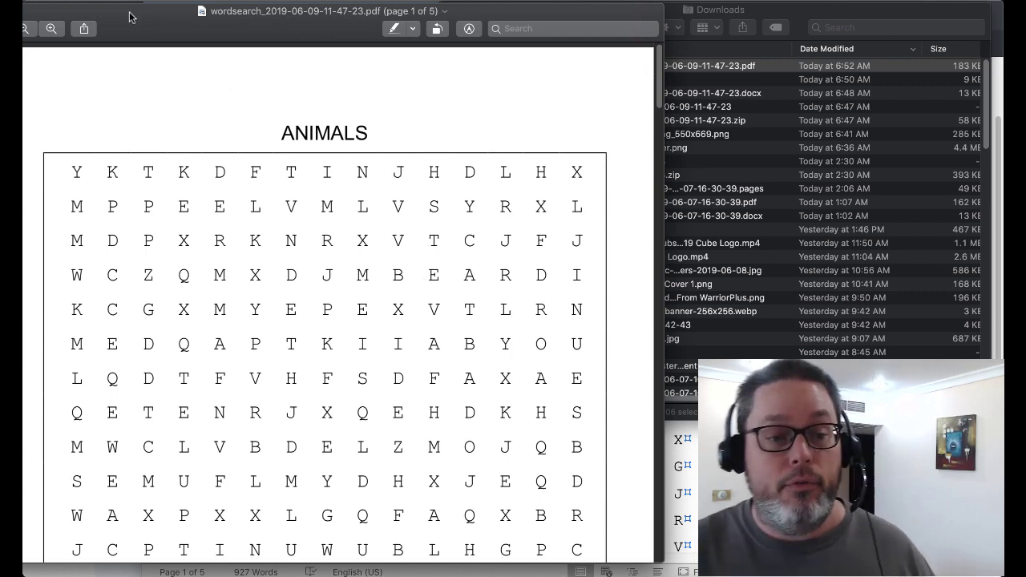
{"action": "left_click_drag", "start_coordinate": [132, 15], "coordinate": [221, 19]}
{"action": "scroll", "coordinate": [265, 224], "scroll_direction": "down", "scroll_amount": 2}
{"action": "scroll", "coordinate": [275, 281], "scroll_direction": "up", "scroll_amount": 2}
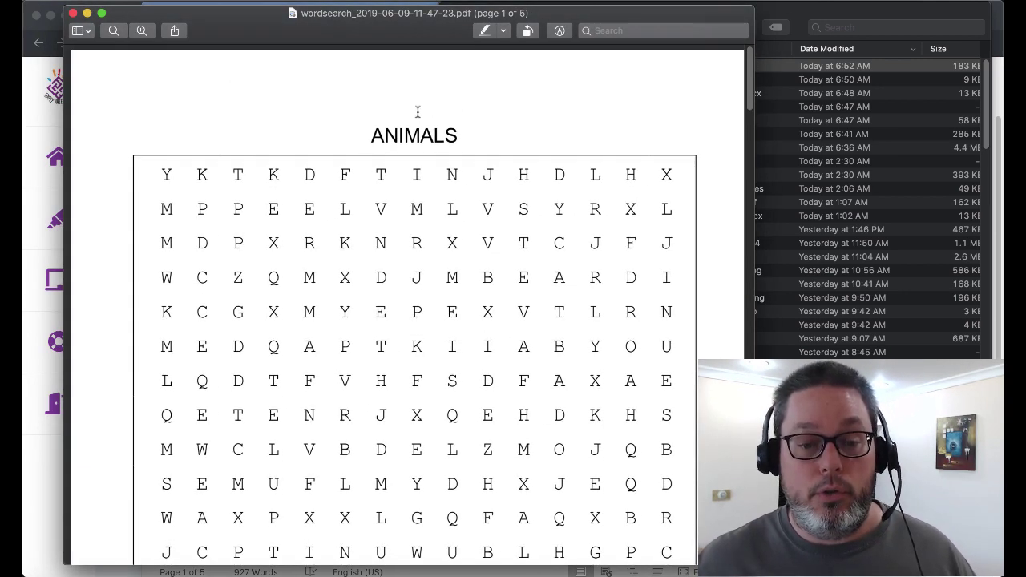
Open the original word search PDF from the puzzle_files folder, compare its puzzle pages with the export, and close it
{"action": "left_click", "coordinate": [830, 7]}
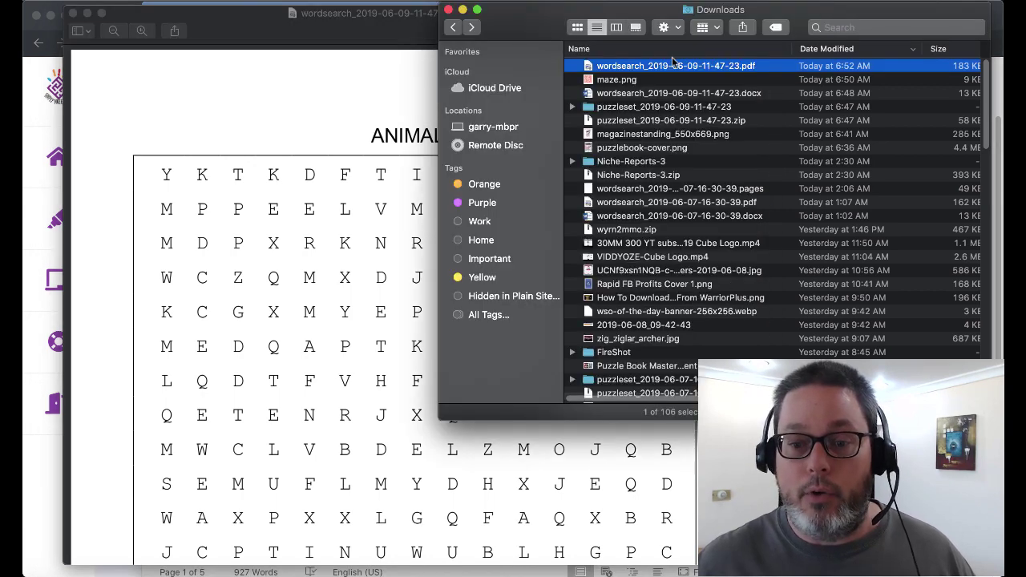
{"action": "left_click", "coordinate": [573, 107]}
{"action": "left_click", "coordinate": [588, 120]}
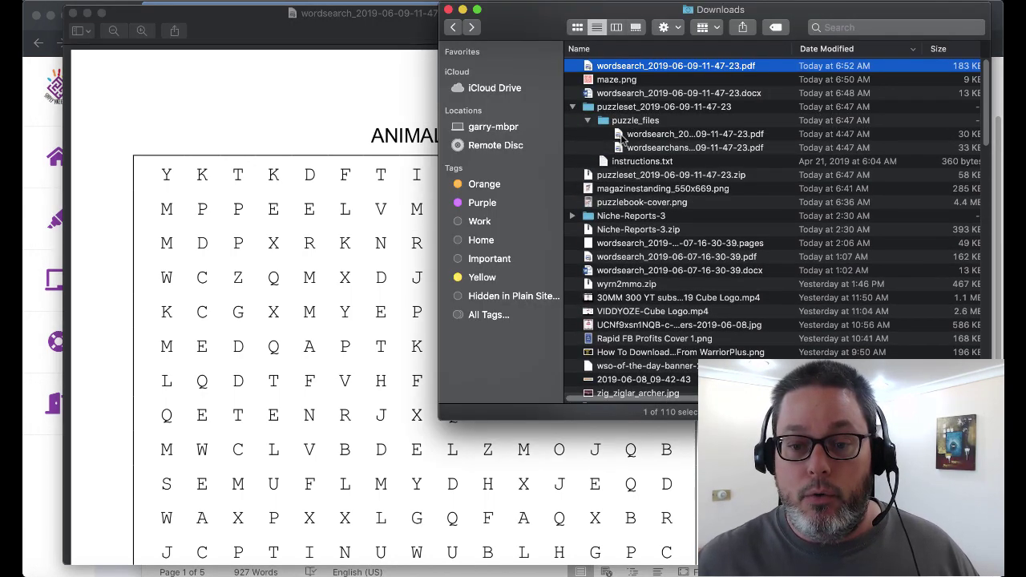
{"action": "double_click", "coordinate": [643, 135]}
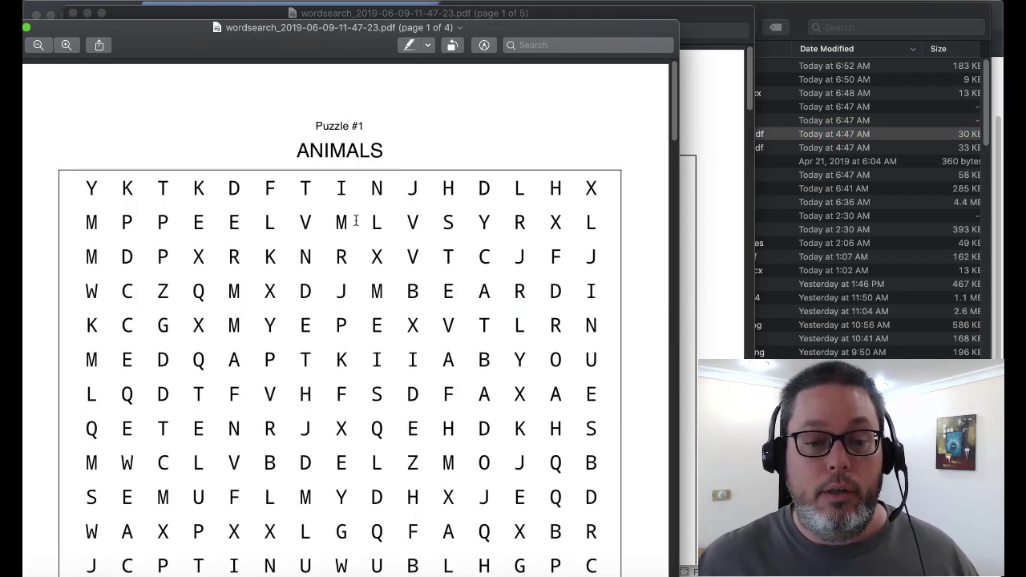
{"action": "scroll", "coordinate": [355, 221], "scroll_direction": "down", "scroll_amount": 10}
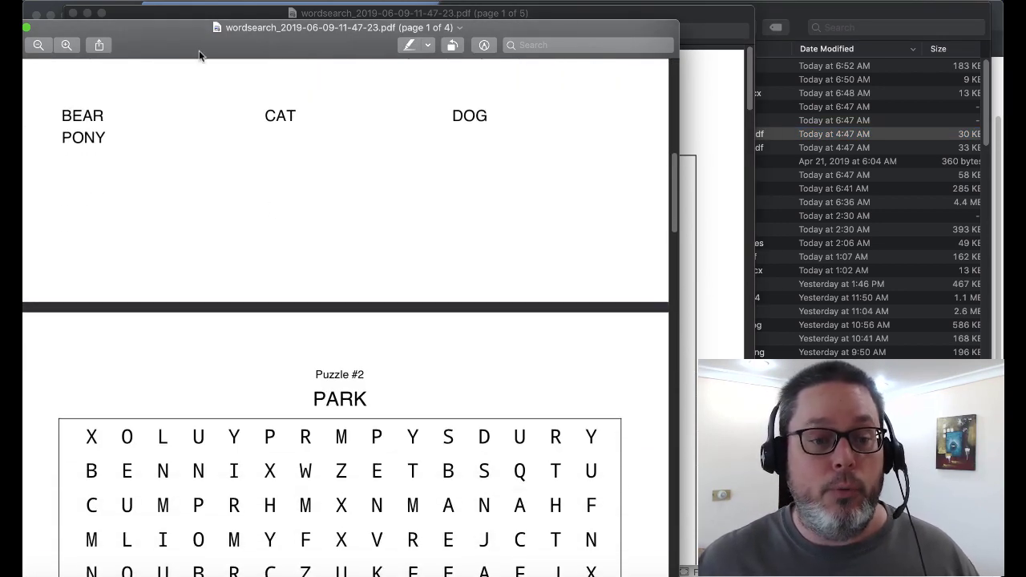
{"action": "left_click_drag", "start_coordinate": [199, 54], "coordinate": [381, 31]}
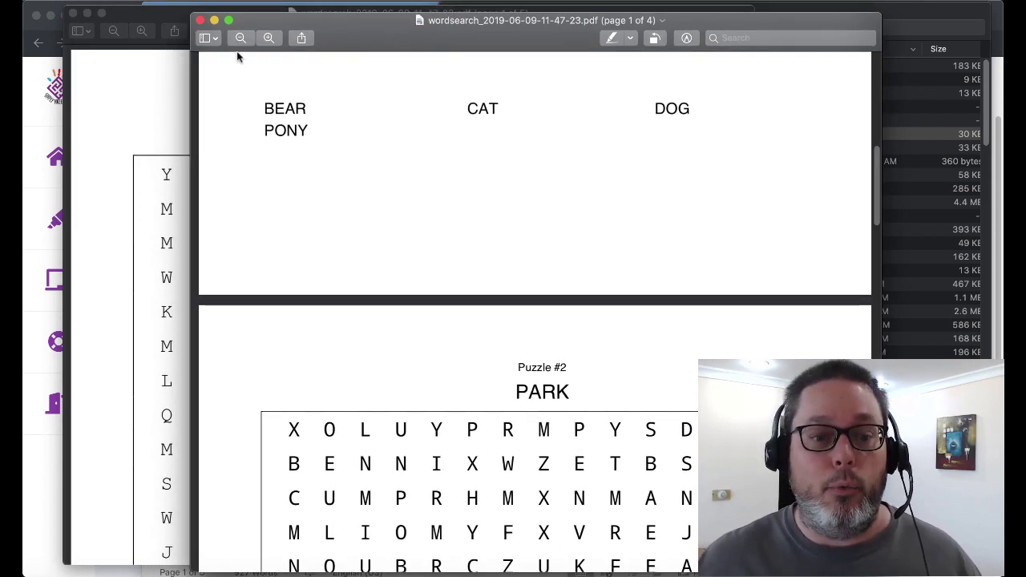
{"action": "left_click", "coordinate": [200, 20]}
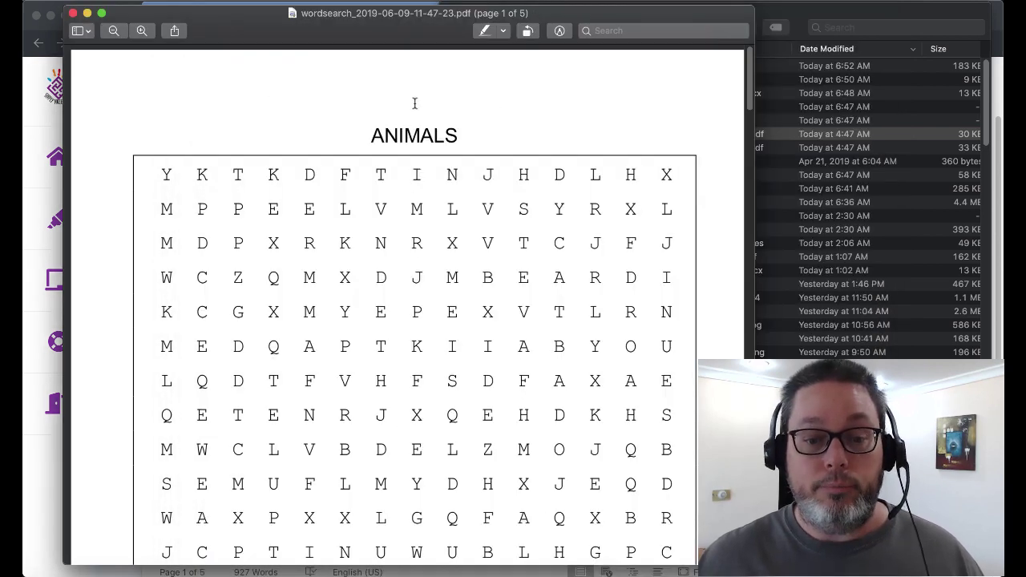
Check the maze page with its heading in the exported PDF, following the ANIMALS puzzle
{"action": "scroll", "coordinate": [429, 382], "scroll_direction": "down", "scroll_amount": 15}
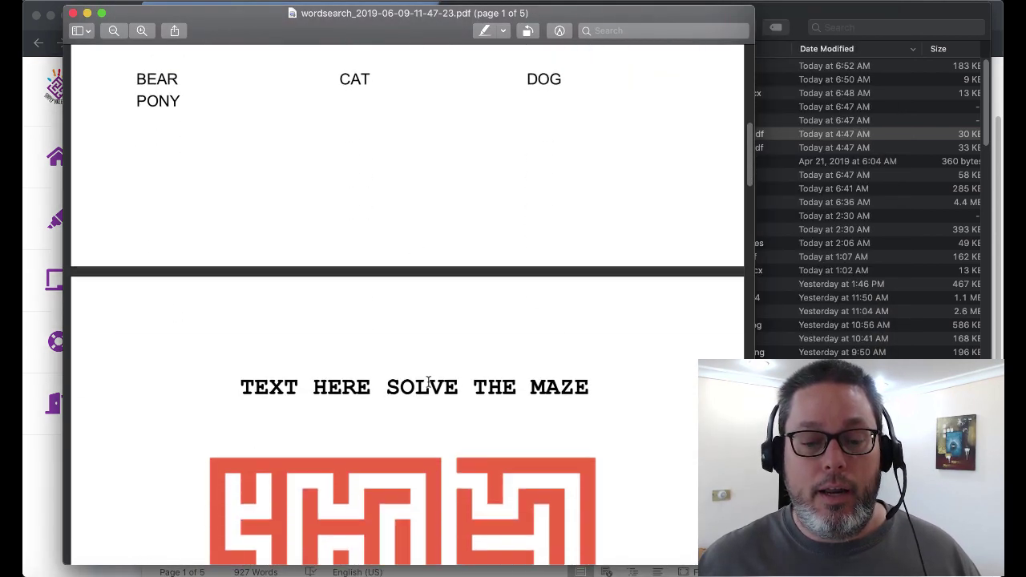
{"action": "scroll", "coordinate": [428, 382], "scroll_direction": "down", "scroll_amount": 5}
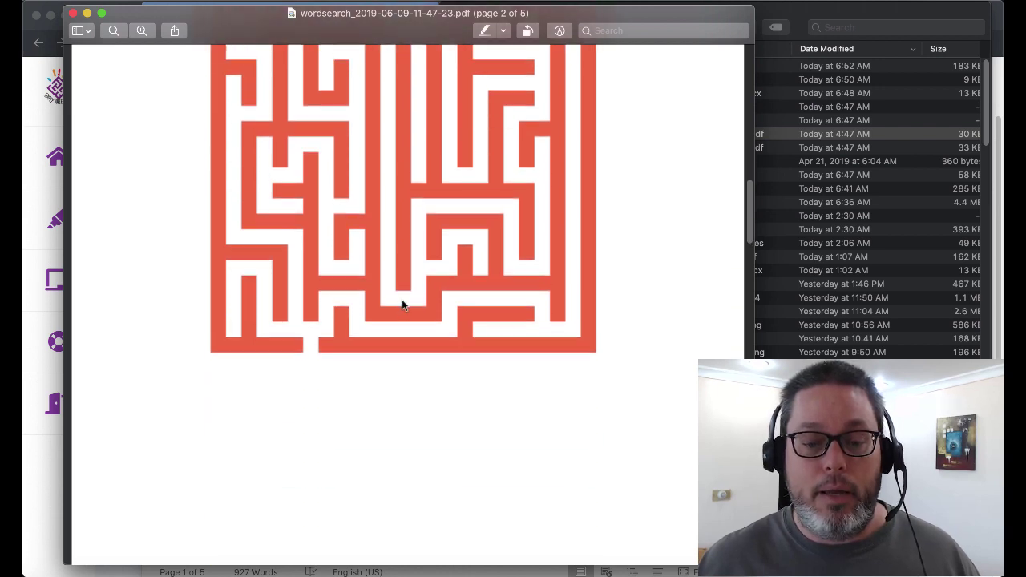
{"action": "scroll", "coordinate": [403, 304], "scroll_direction": "up", "scroll_amount": 6}
{"action": "scroll", "coordinate": [403, 305], "scroll_direction": "up", "scroll_amount": 2}
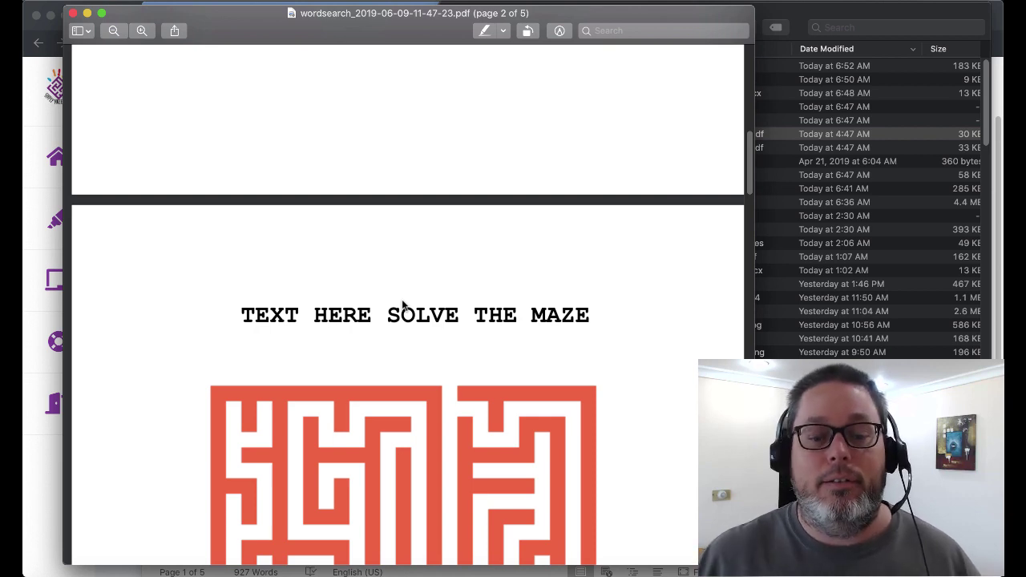
Return to the first page of the exported PDF, and switch to Word to view the same ANIMALS puzzle page
{"action": "scroll", "coordinate": [403, 305], "scroll_direction": "up", "scroll_amount": 15}
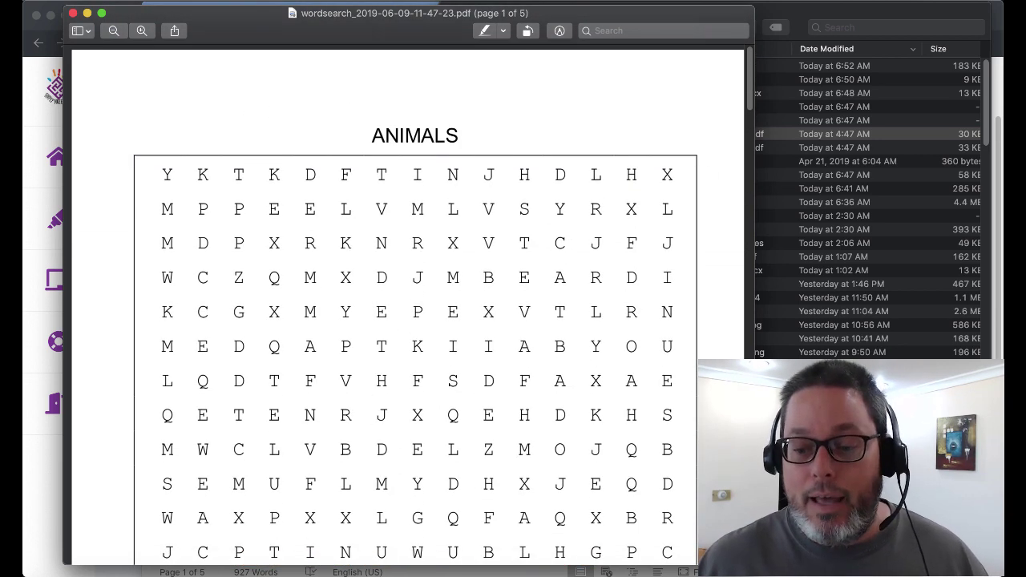
{"action": "key", "text": "super+Tab"}
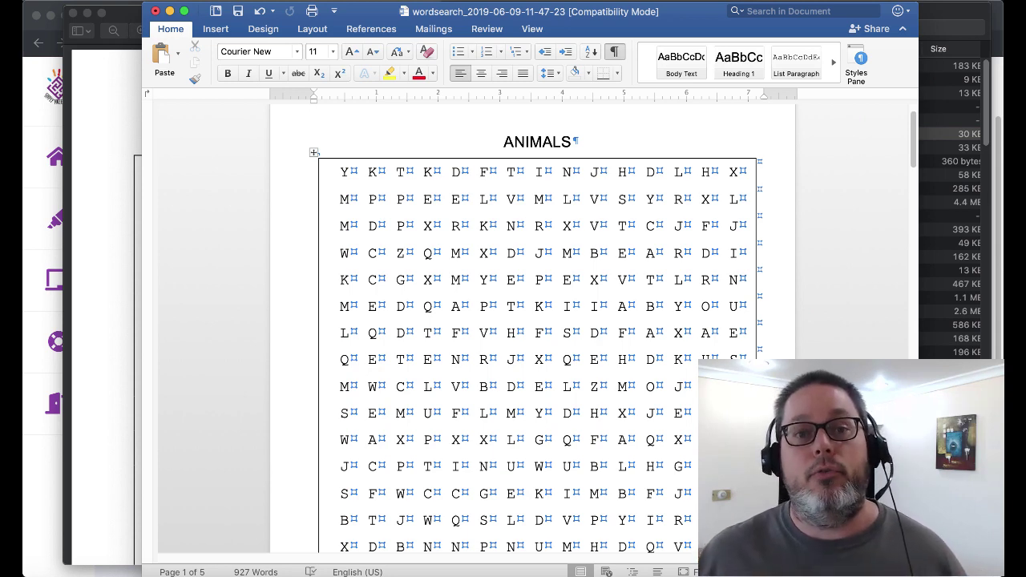
Switch to Chrome and review the Puzzle Book Mastery generator, the Create Mazes page and the iLovePDF conversion page
{"action": "left_click", "coordinate": [43, 514]}
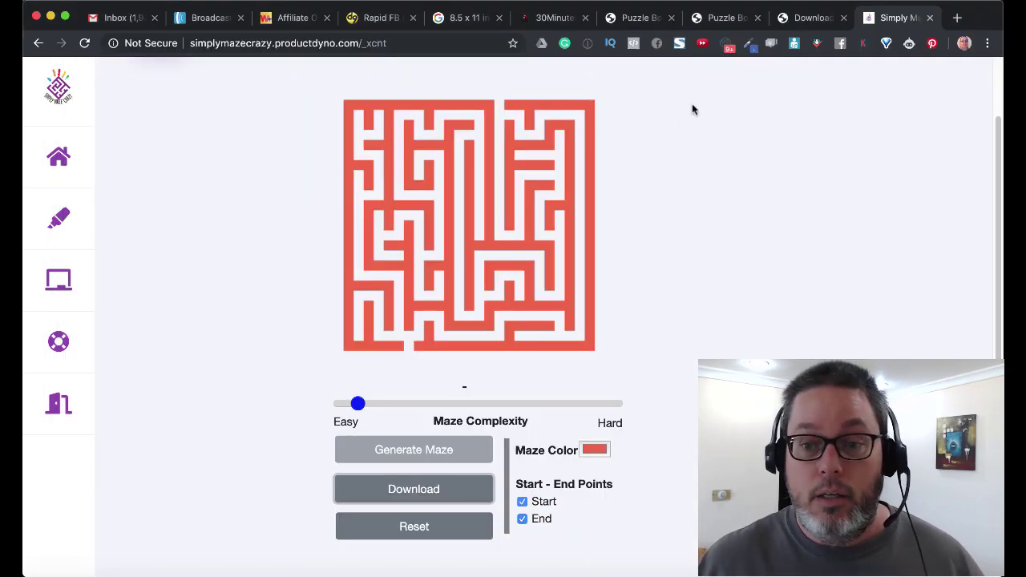
{"action": "left_click", "coordinate": [717, 19]}
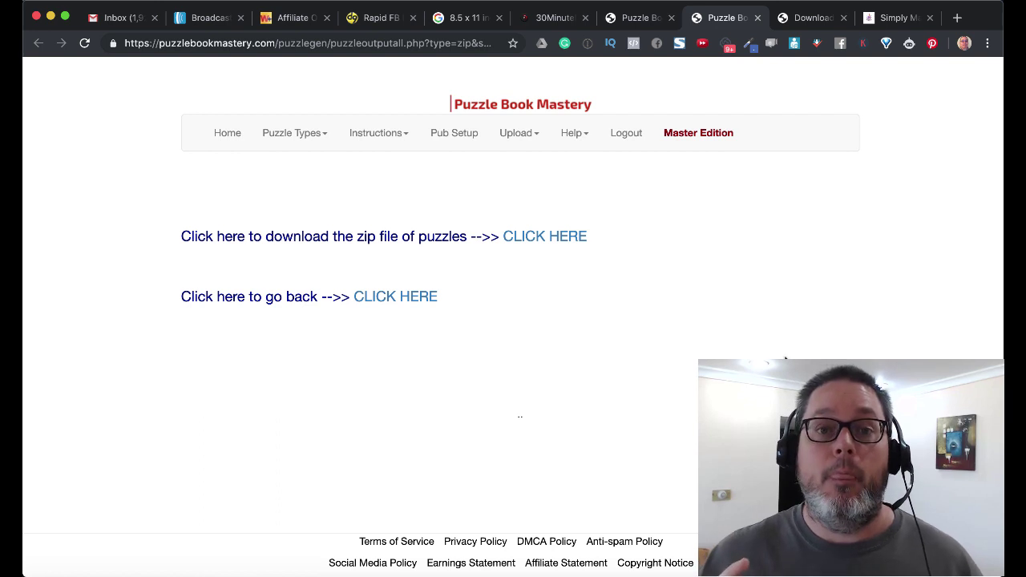
{"action": "left_click", "coordinate": [897, 18]}
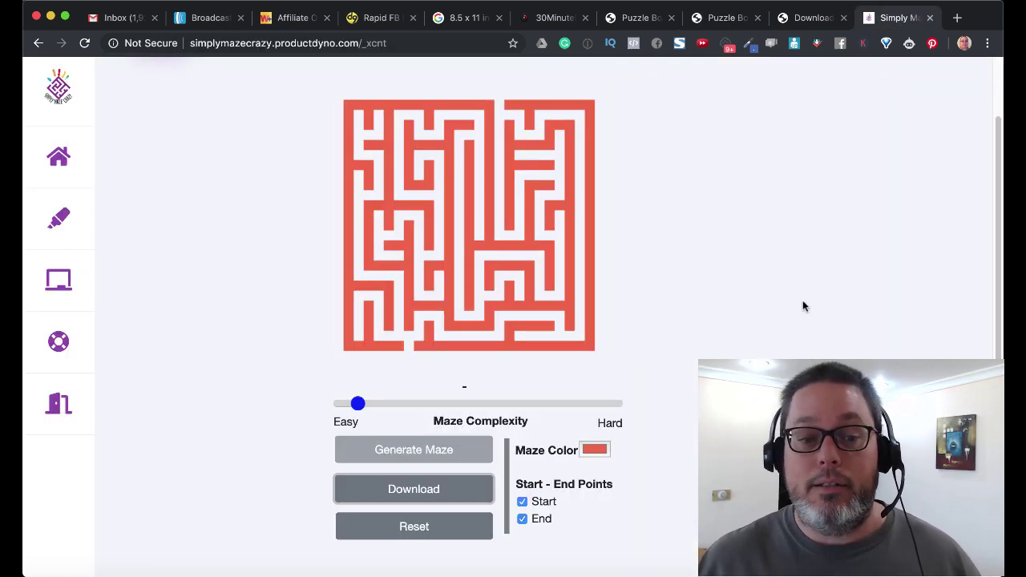
{"action": "scroll", "coordinate": [805, 305], "scroll_direction": "up", "scroll_amount": 3}
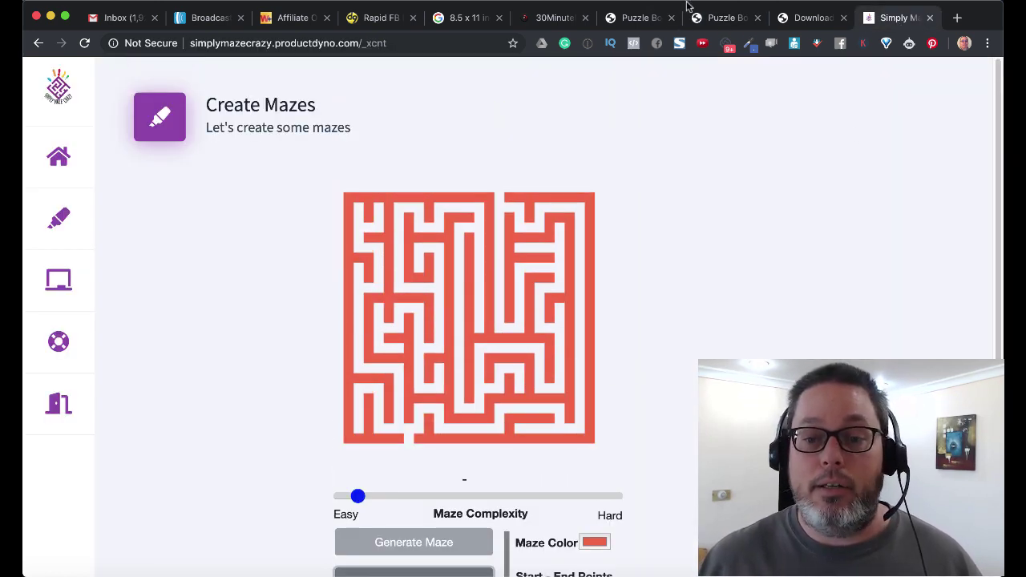
{"action": "left_click", "coordinate": [631, 21]}
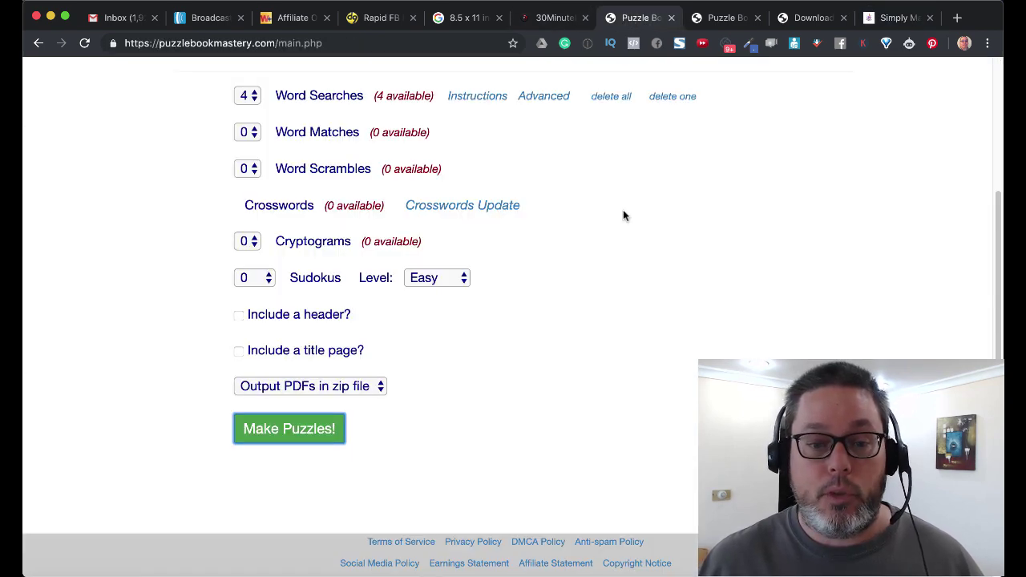
{"action": "scroll", "coordinate": [642, 264], "scroll_direction": "up", "scroll_amount": 5}
{"action": "left_click", "coordinate": [800, 17]}
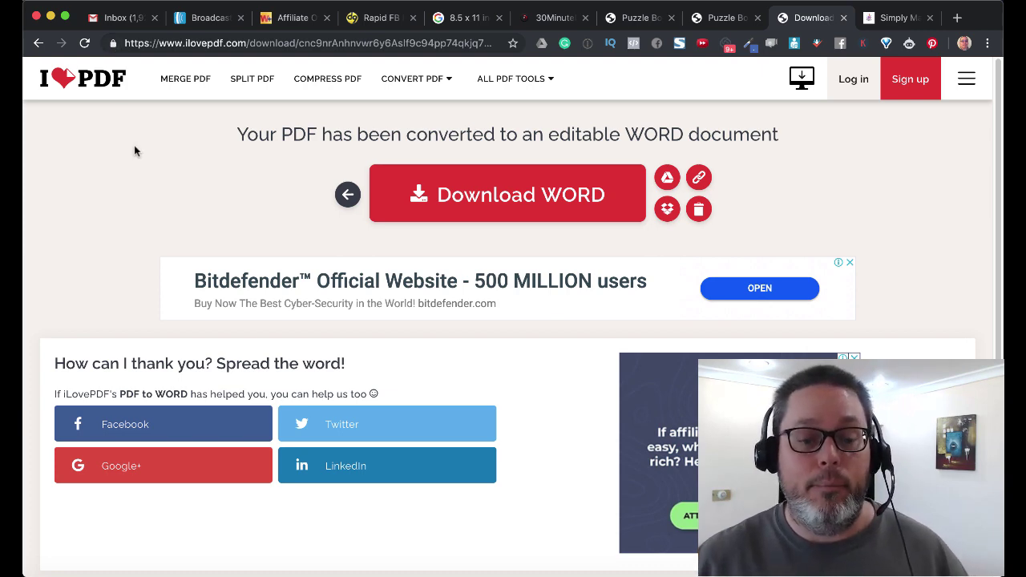
Switch to the Word document to review the maze page and the ANIMALS puzzle, and return to the iLovePDF page in Chrome
{"action": "left_click", "coordinate": [605, 195]}
{"action": "scroll", "coordinate": [600, 407], "scroll_direction": "down", "scroll_amount": 15}
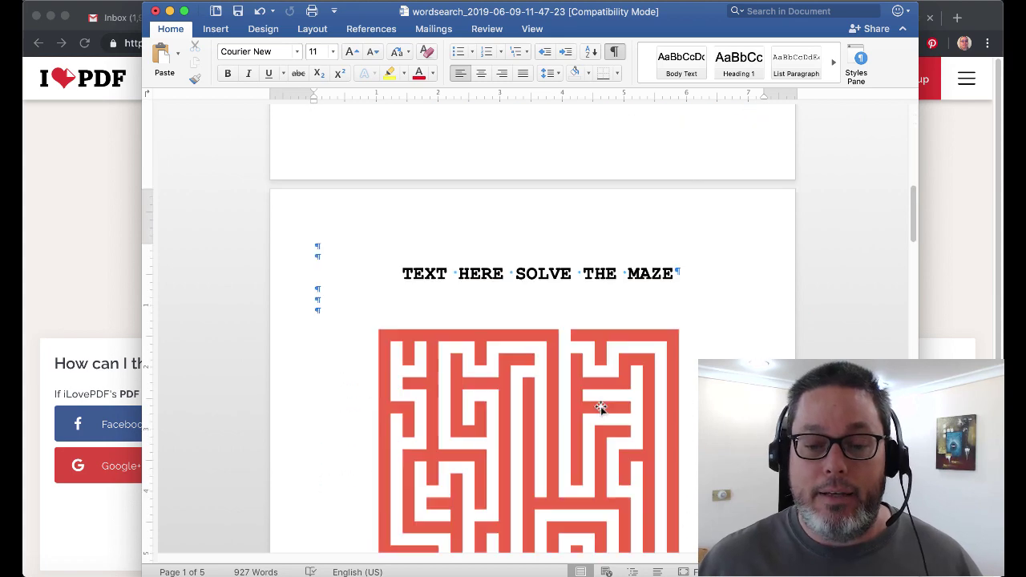
{"action": "scroll", "coordinate": [600, 409], "scroll_direction": "up", "scroll_amount": 5}
{"action": "scroll", "coordinate": [601, 409], "scroll_direction": "up", "scroll_amount": 10}
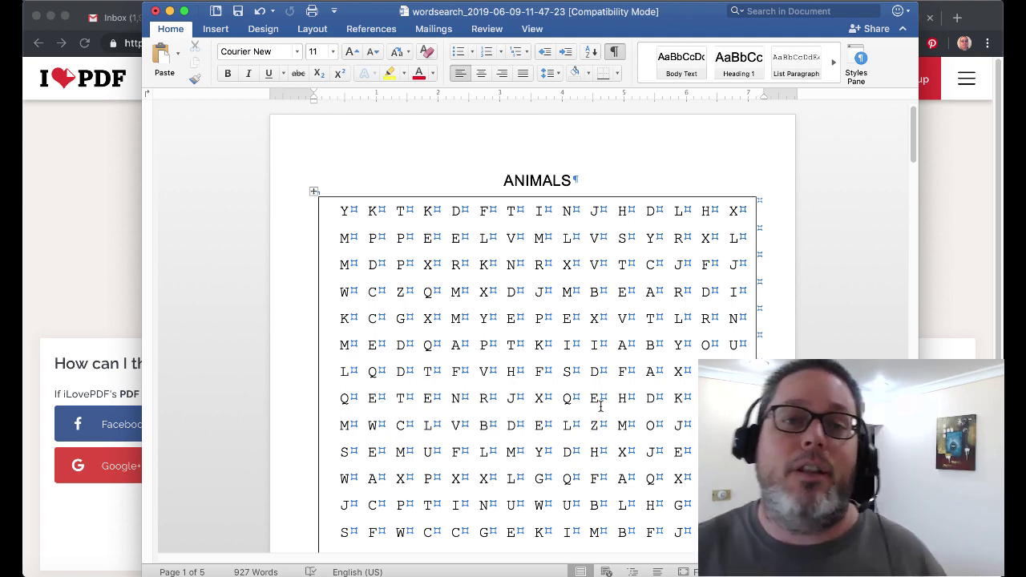
{"action": "left_click", "coordinate": [71, 197]}
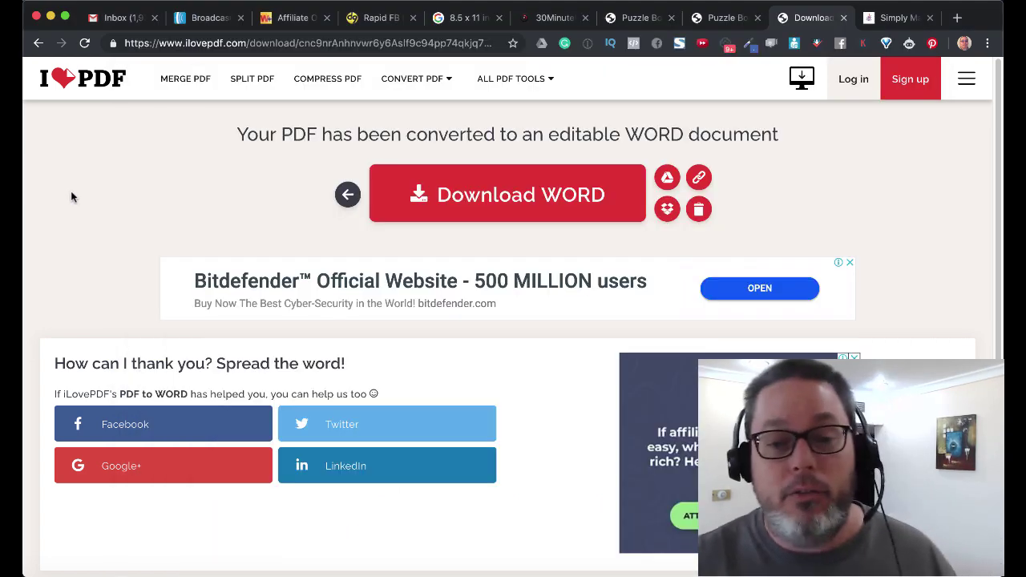